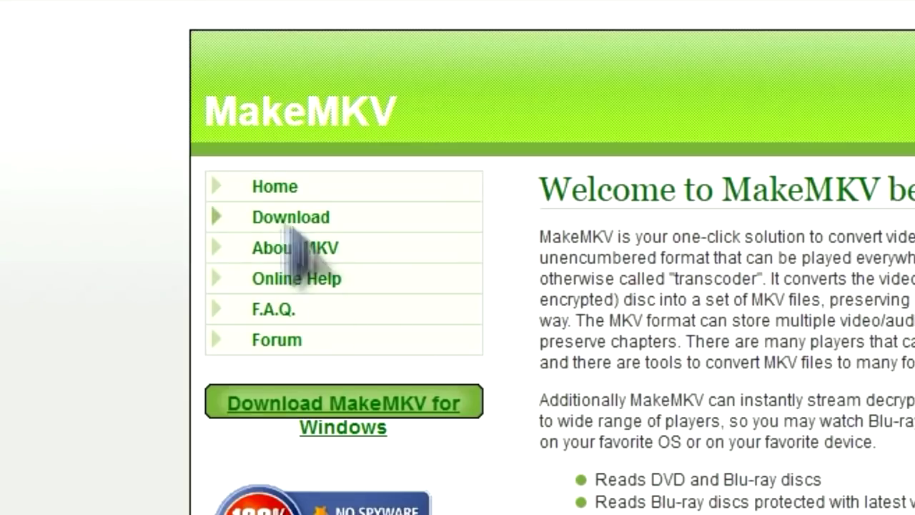
- Open the MakeMKV download page and read the beta version restrictions, including a French translation of the time limit
{"action": "left_click", "coordinate": [293, 219]}
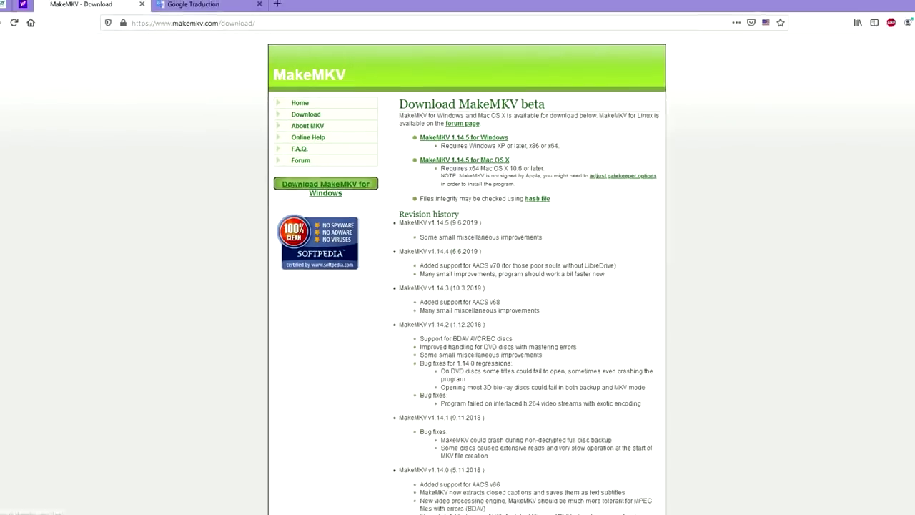
{"action": "left_click_drag", "start_coordinate": [912, 97], "coordinate": [912, 451]}
{"action": "left_click_drag", "start_coordinate": [409, 366], "coordinate": [630, 380]}
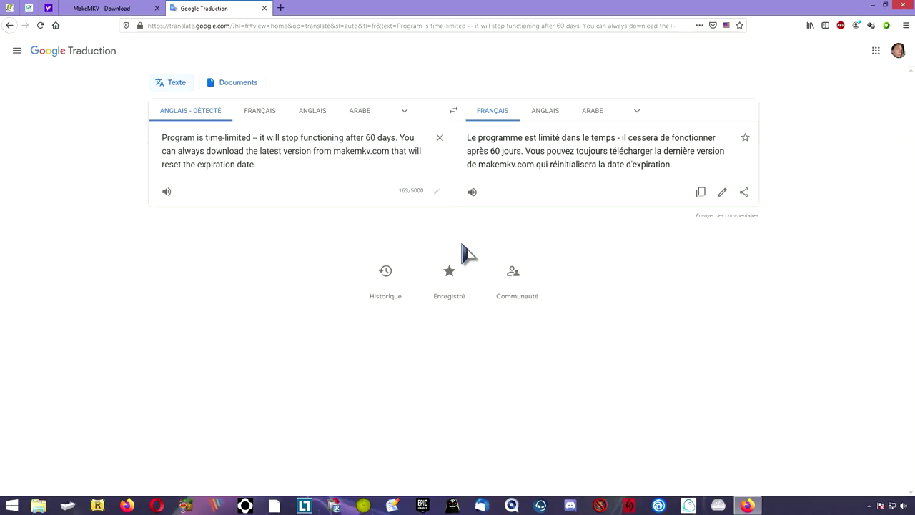
{"action": "key", "text": "ctrl+shift+Tab"}
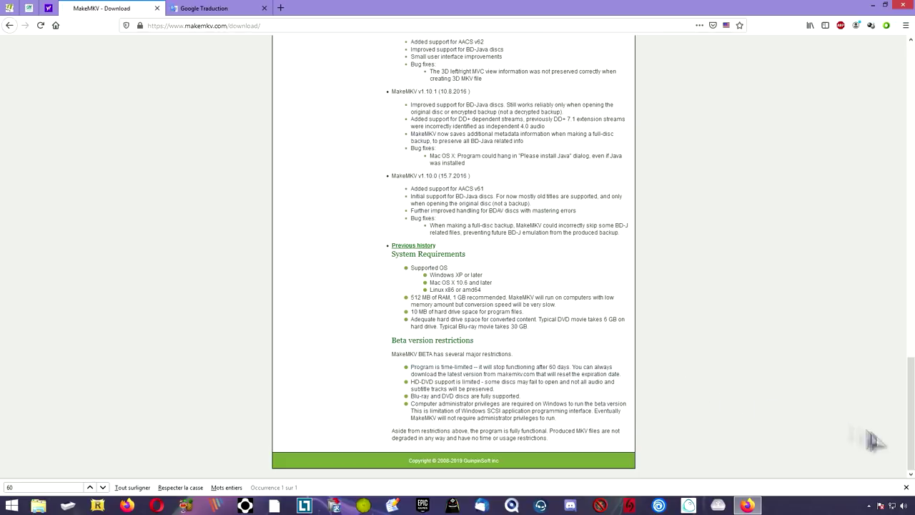
{"action": "left_click_drag", "start_coordinate": [911, 415], "coordinate": [911, 100]}
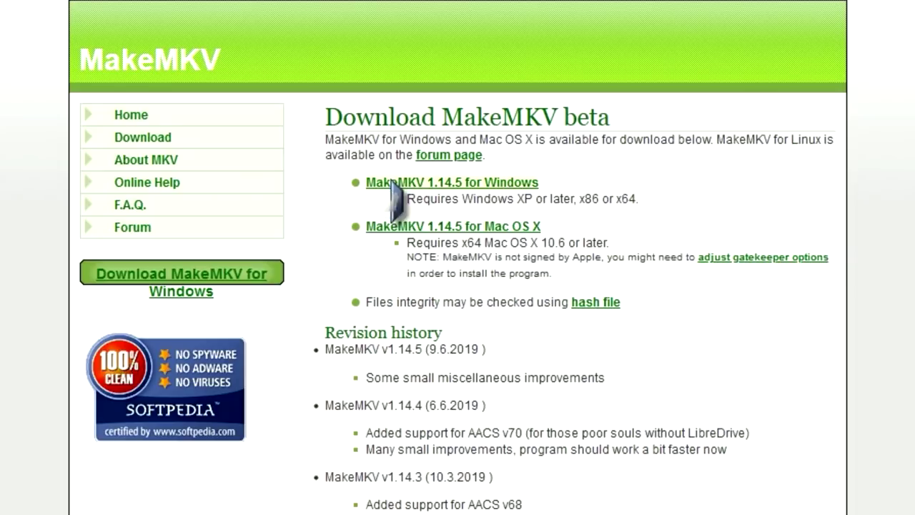
- Download and save the MakeMKV 1.14.5 installer for Windows, and minimise the browser
{"action": "left_click", "coordinate": [466, 184]}
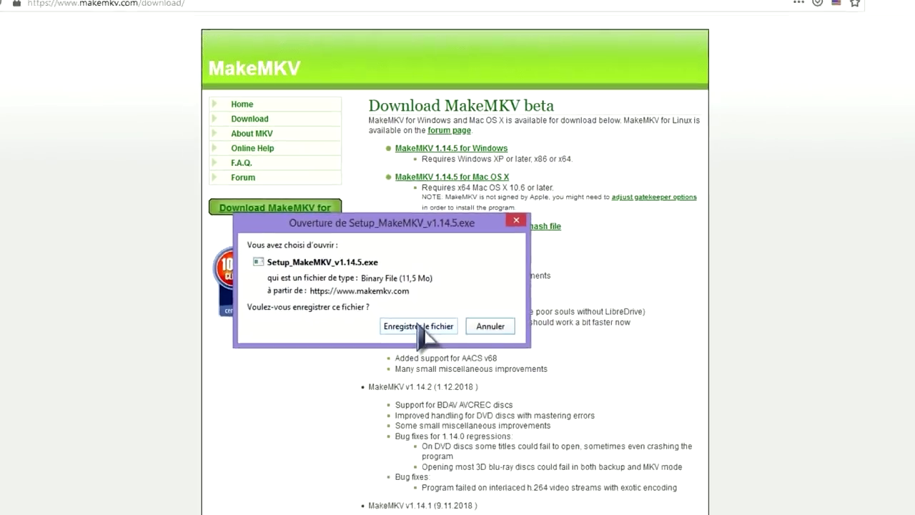
{"action": "left_click", "coordinate": [401, 455]}
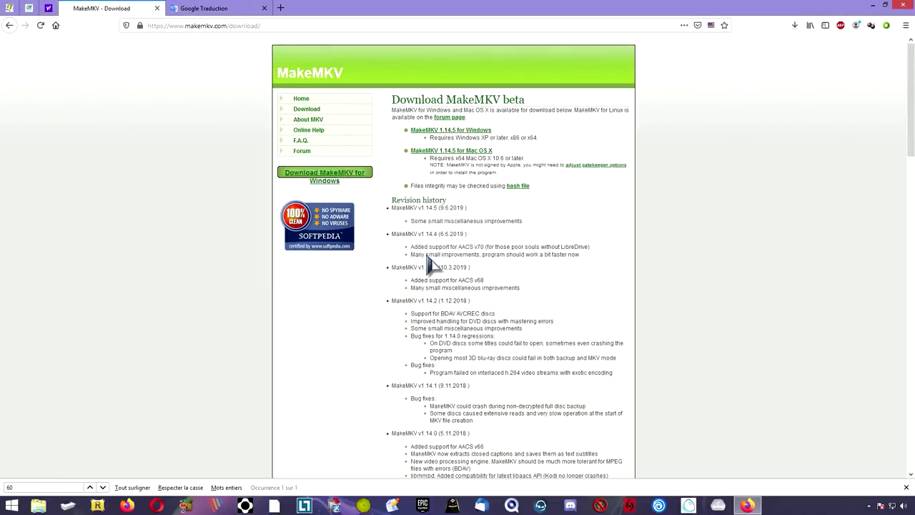
{"action": "left_click", "coordinate": [872, 5]}
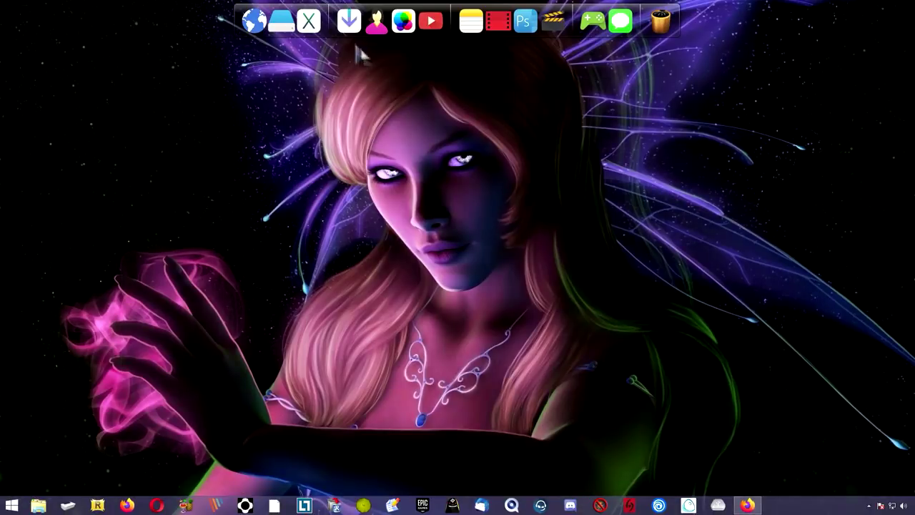
- Launch Setup_MakeMKV_v1.14.5 from the Downloads folder and accept French as the installer language
{"action": "left_click", "coordinate": [350, 35]}
{"action": "left_click", "coordinate": [278, 156]}
{"action": "double_click", "coordinate": [277, 154]}
{"action": "left_click", "coordinate": [499, 274]}
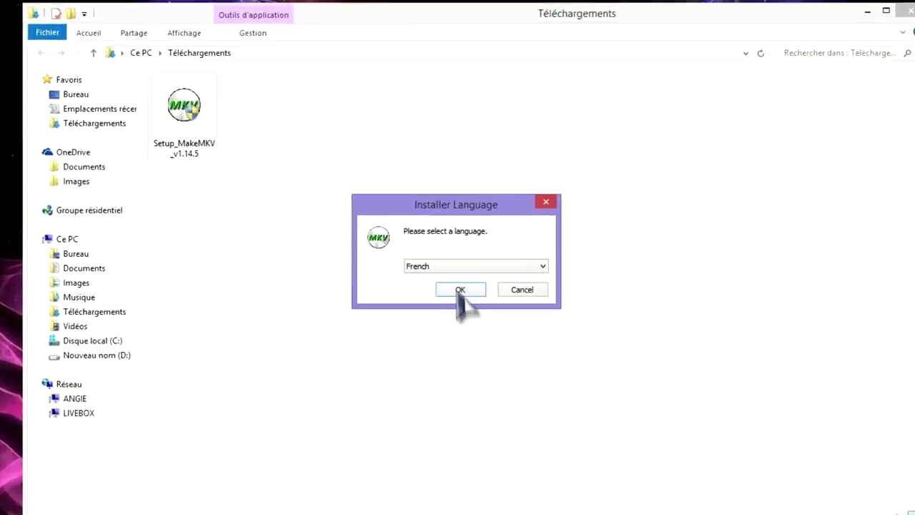
{"action": "left_click", "coordinate": [460, 274]}
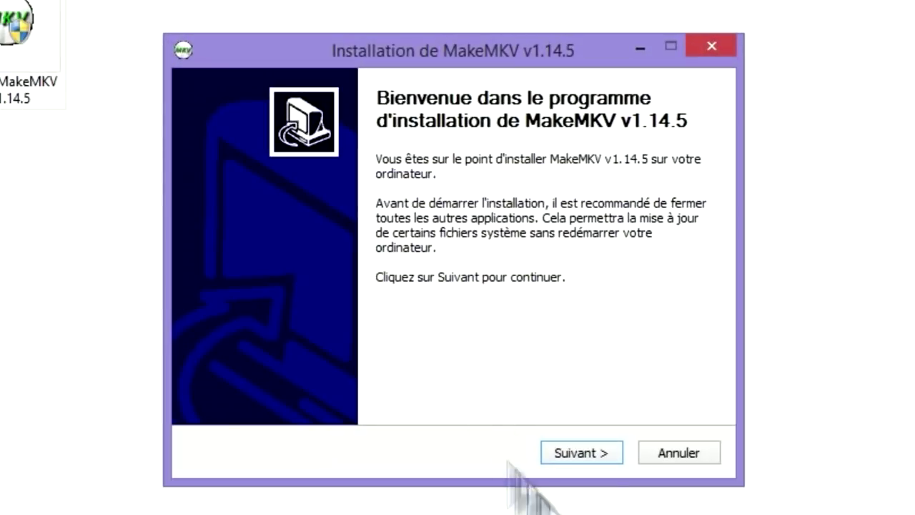
- Accept the licence terms and install MakeMKV in C:\Program Files (x86)\MakeMKV
{"action": "left_click", "coordinate": [507, 329]}
{"action": "left_click", "coordinate": [213, 399]}
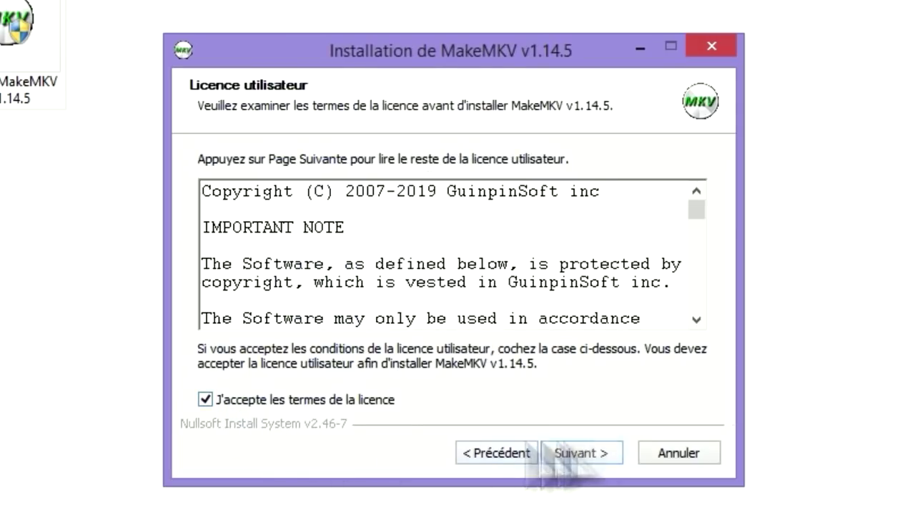
{"action": "left_click", "coordinate": [594, 455]}
{"action": "left_click", "coordinate": [604, 457]}
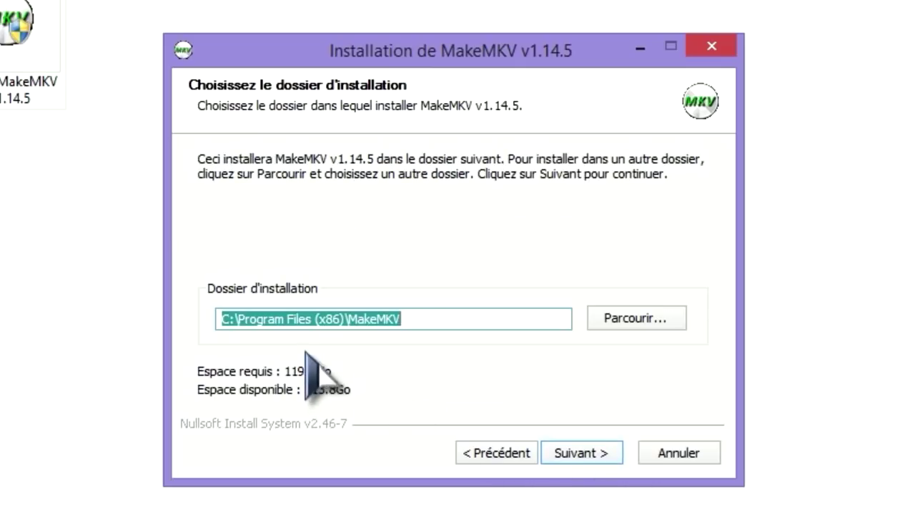
{"action": "left_click", "coordinate": [585, 458]}
{"action": "left_click", "coordinate": [587, 461]}
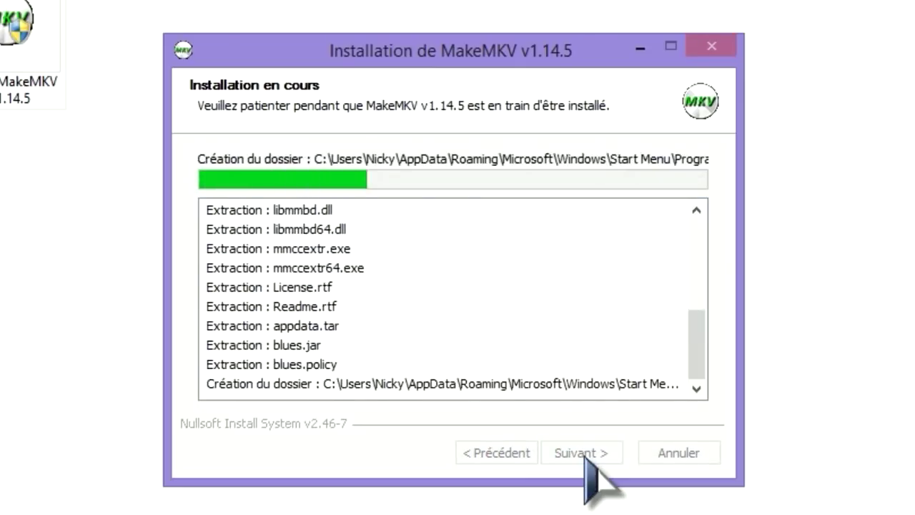
- Finish the installation with the option to launch MakeMKV v1.14.5 enabled, and close the Downloads folder
{"action": "left_click", "coordinate": [576, 456]}
{"action": "left_click", "coordinate": [384, 244]}
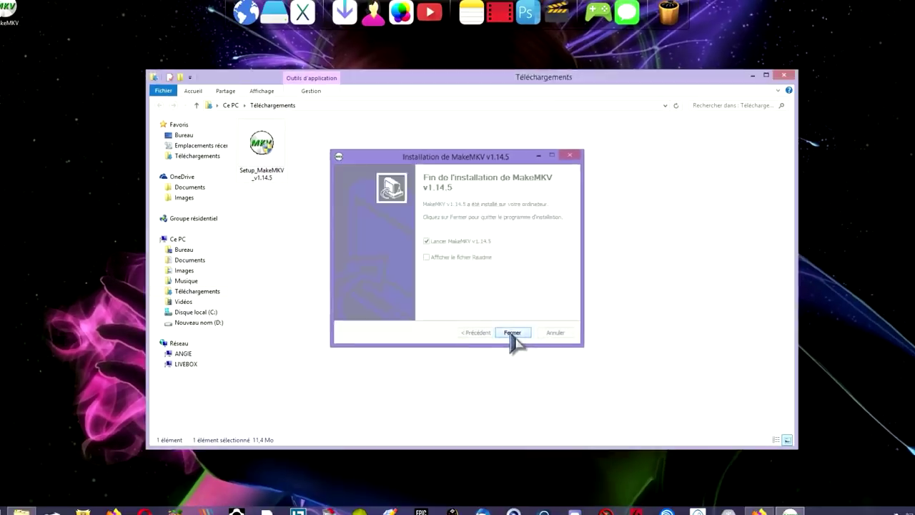
{"action": "left_click", "coordinate": [580, 453]}
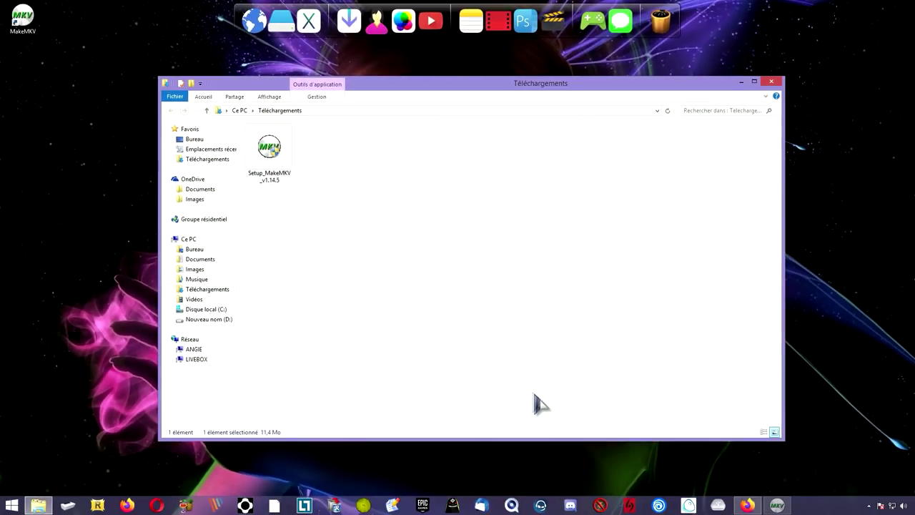
{"action": "left_click", "coordinate": [740, 116]}
{"action": "left_click", "coordinate": [772, 81]}
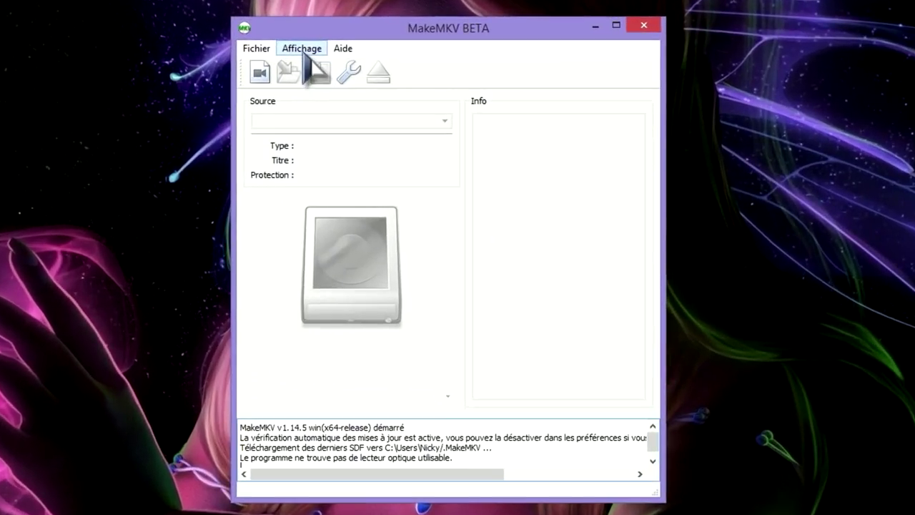
- Open the MakeMKV preferences and review the video, E/S, language, protection and general settings
{"action": "left_click", "coordinate": [321, 88]}
{"action": "left_click", "coordinate": [330, 109]}
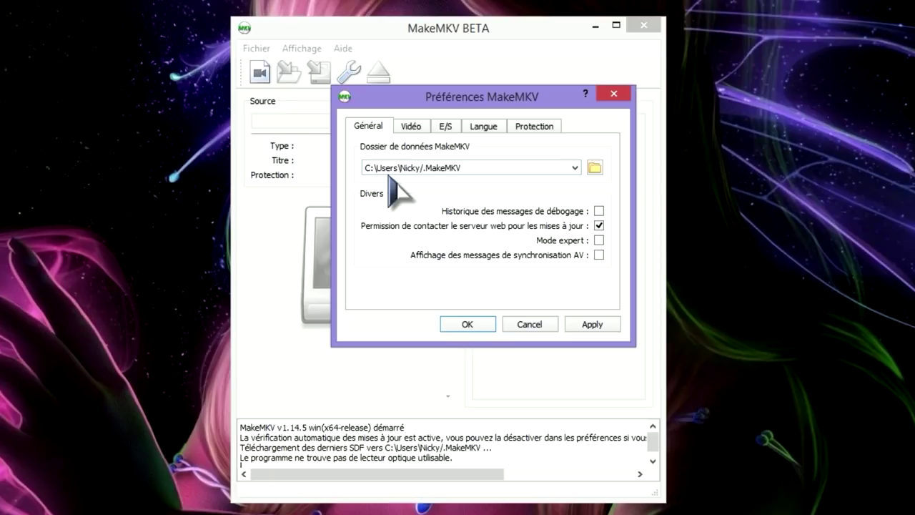
{"action": "left_click", "coordinate": [409, 127]}
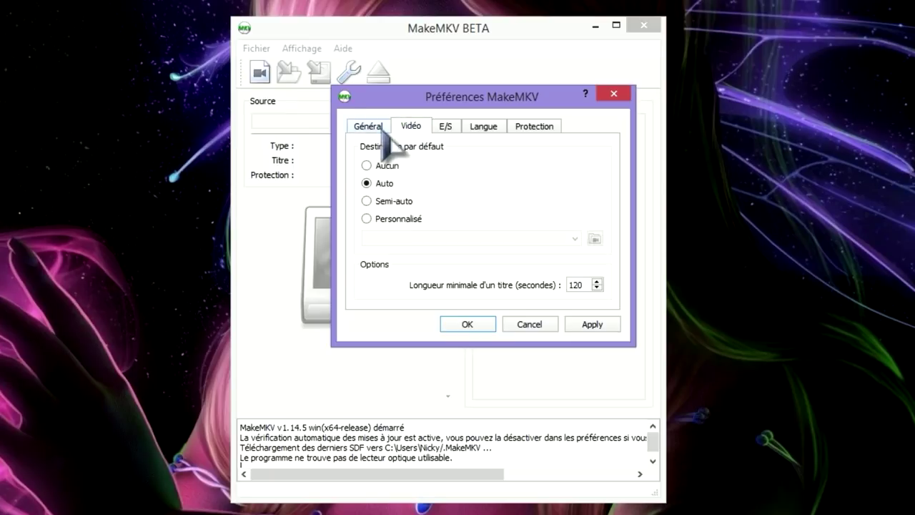
{"action": "left_click", "coordinate": [449, 126]}
{"action": "left_click", "coordinate": [485, 126]}
{"action": "left_click", "coordinate": [533, 127]}
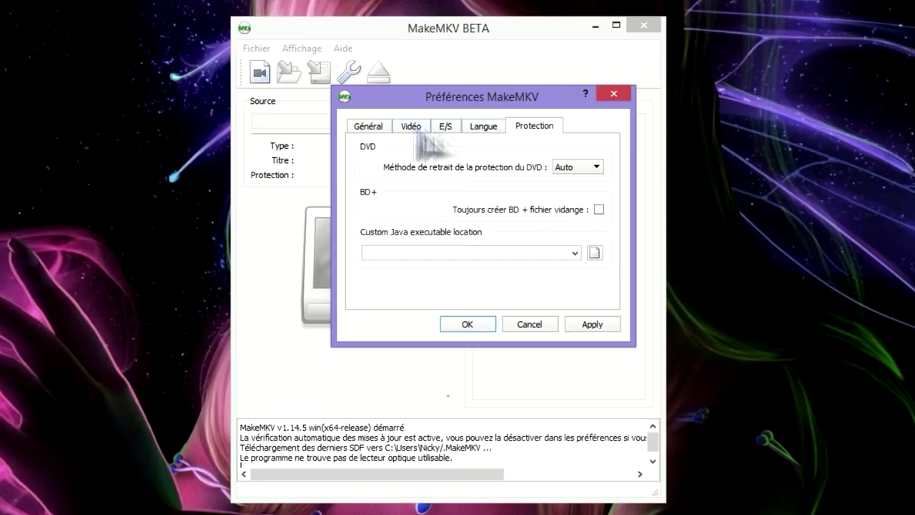
{"action": "left_click", "coordinate": [379, 126]}
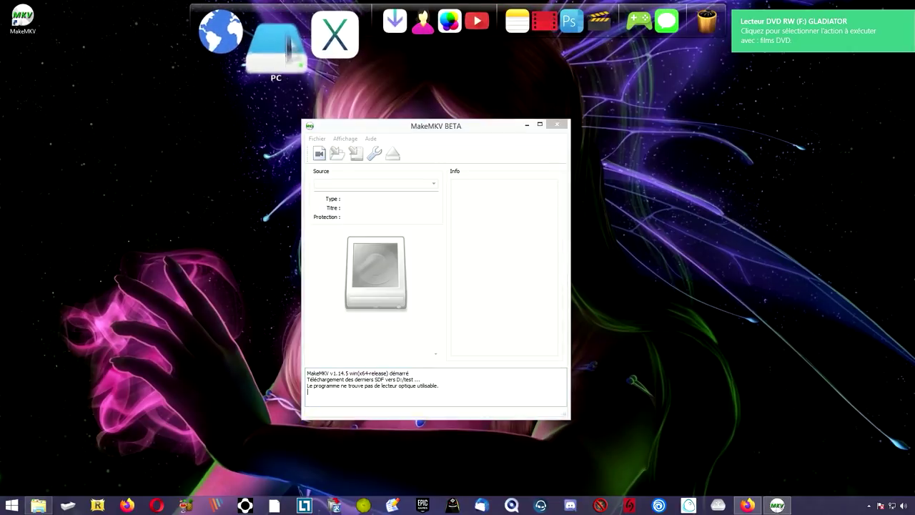
- Check in Ce PC that the GLADIATOR disc is in the DVD RW drive (F:), and close the window
{"action": "left_click", "coordinate": [281, 22]}
{"action": "left_click", "coordinate": [520, 213]}
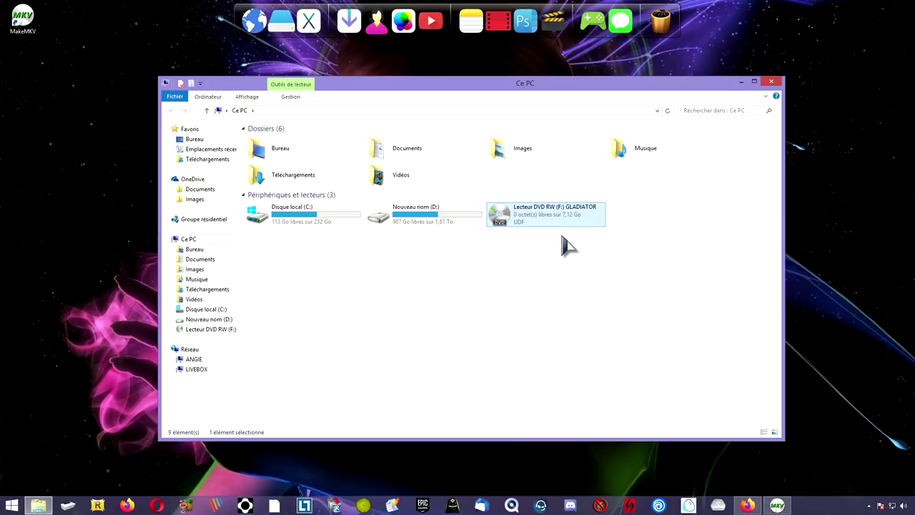
{"action": "left_click", "coordinate": [771, 81]}
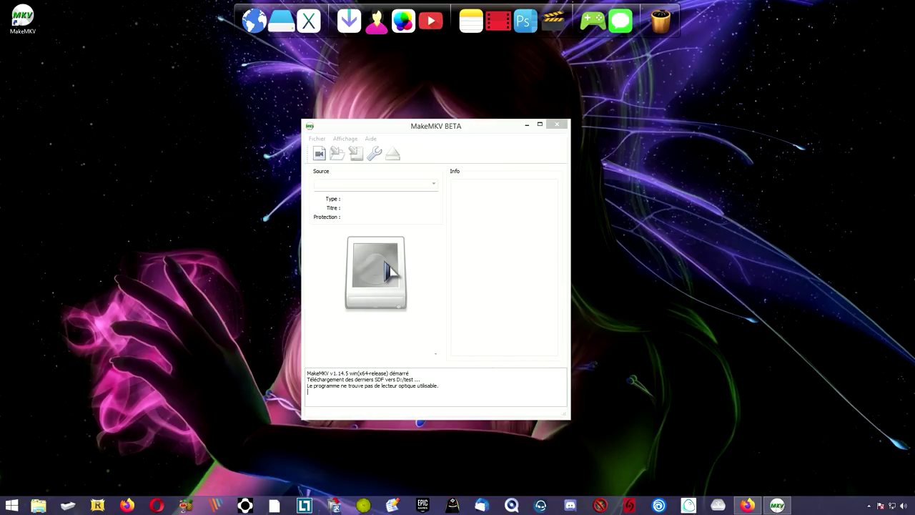
- Close MakeMKV and relaunch it from the desktop with the DVD inserted
{"action": "left_click", "coordinate": [414, 127]}
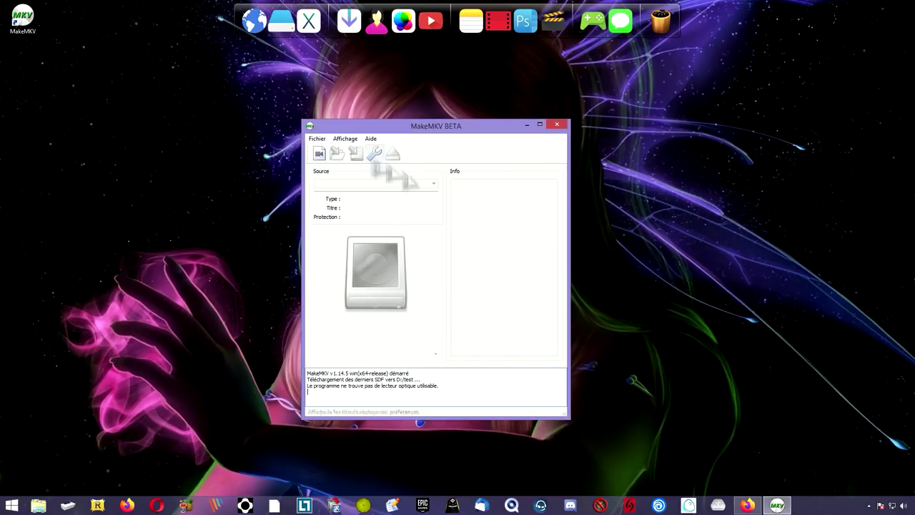
{"action": "left_click", "coordinate": [557, 125]}
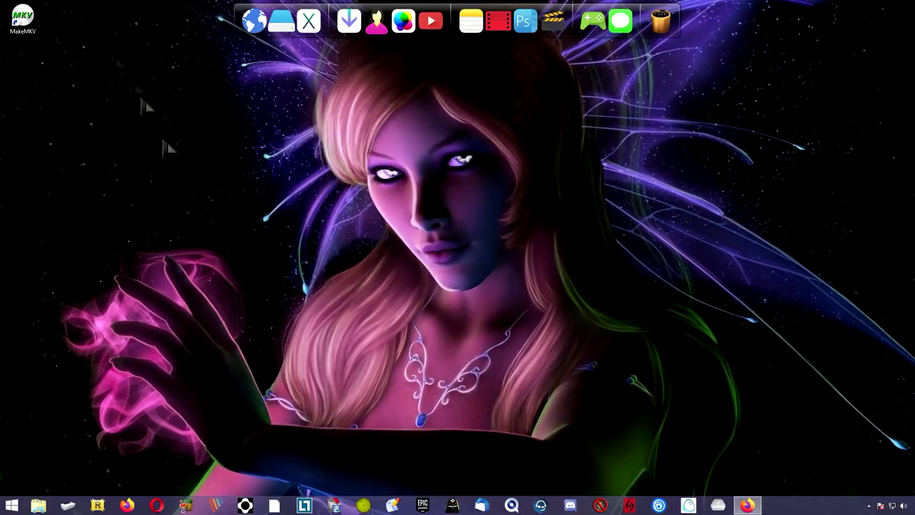
{"action": "double_click", "coordinate": [35, 24]}
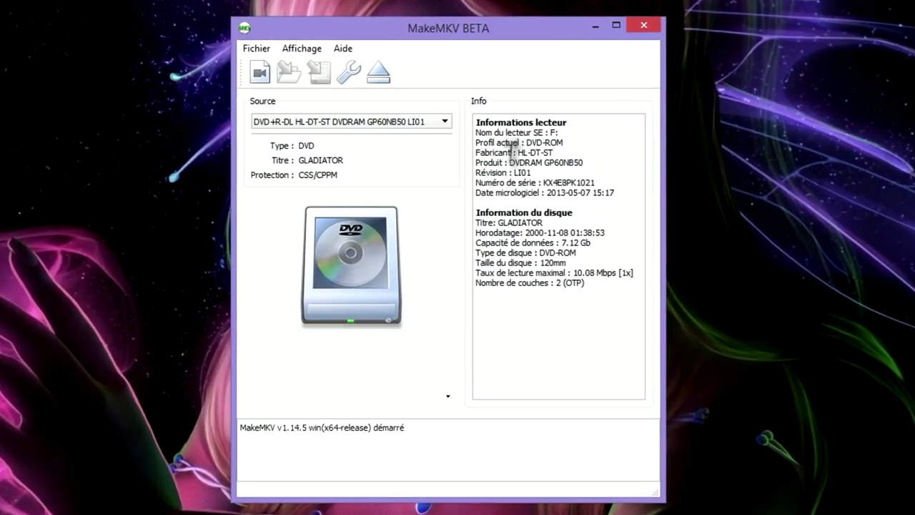
- Check the disc information and source drive, and open the GLADIATOR DVD from the HL-DT-ST DVDRAM drive
{"action": "left_click_drag", "start_coordinate": [474, 221], "coordinate": [515, 318]}
{"action": "left_click", "coordinate": [444, 122]}
{"action": "left_click", "coordinate": [445, 130]}
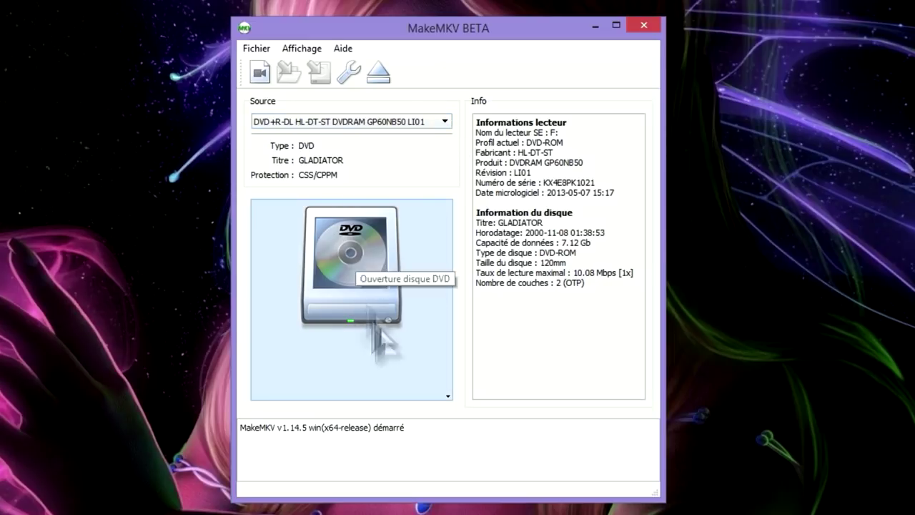
{"action": "left_click", "coordinate": [351, 261]}
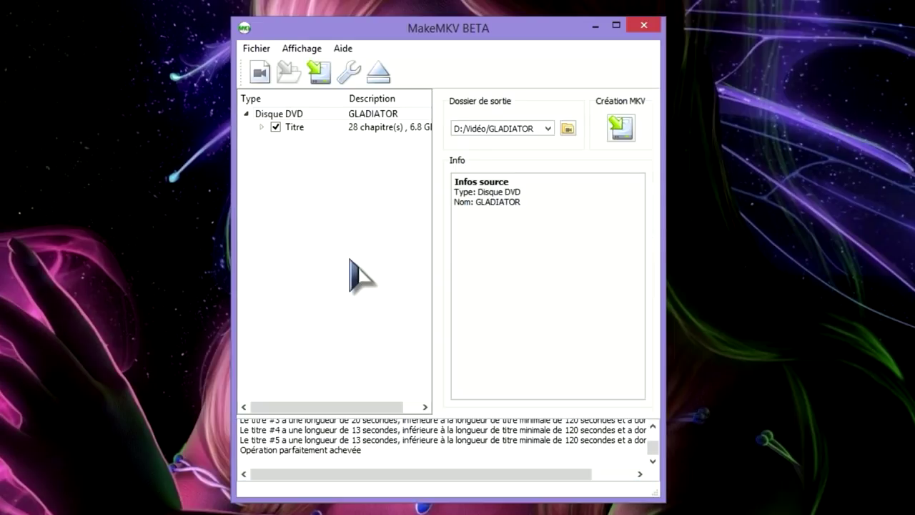
- Expand the title to show its audio and subtitle tracks, and widen the track list to show full descriptions
{"action": "left_click", "coordinate": [262, 126]}
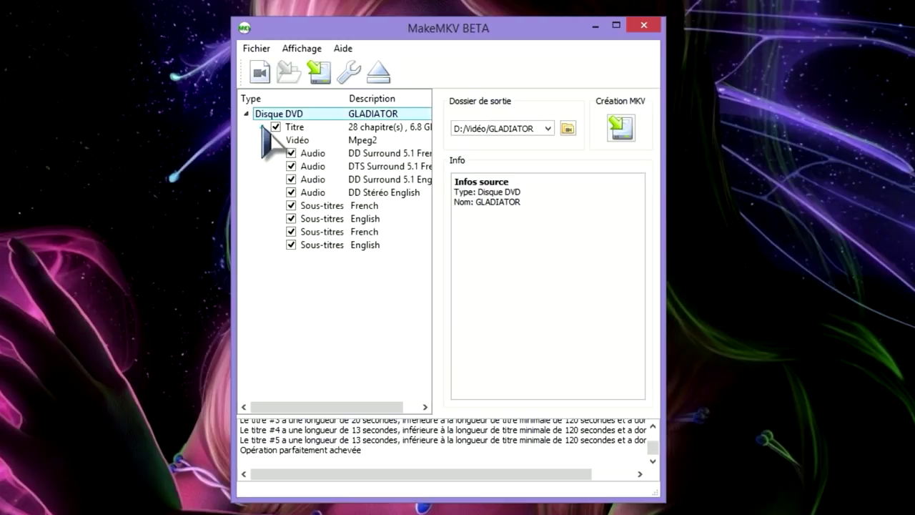
{"action": "left_click", "coordinate": [262, 126]}
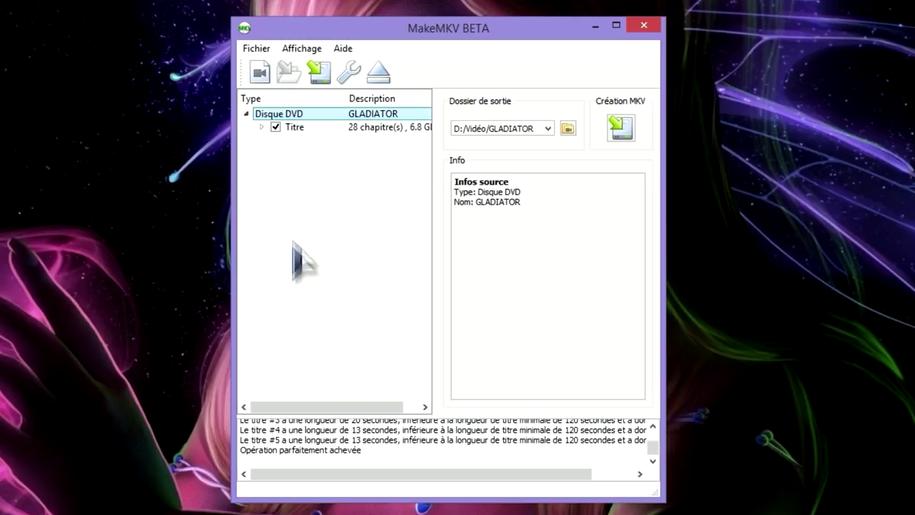
{"action": "left_click", "coordinate": [262, 126]}
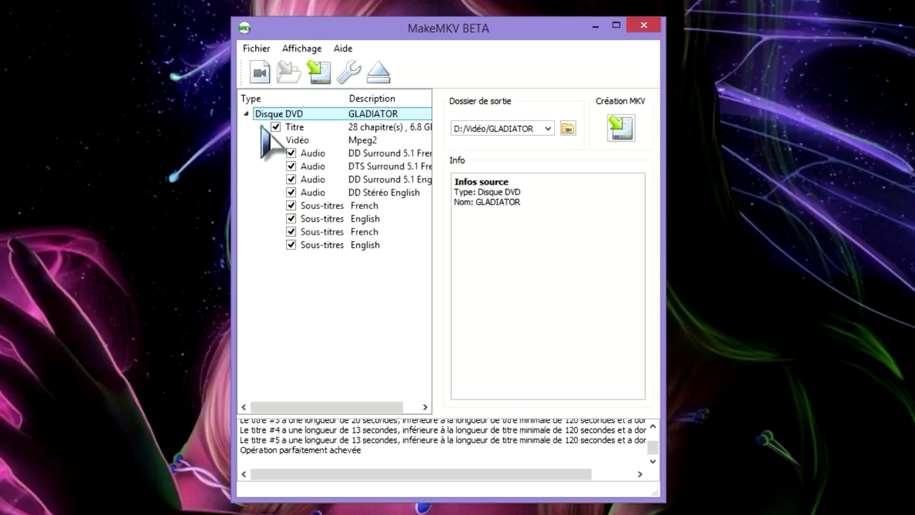
{"action": "left_click_drag", "start_coordinate": [432, 275], "coordinate": [483, 276]}
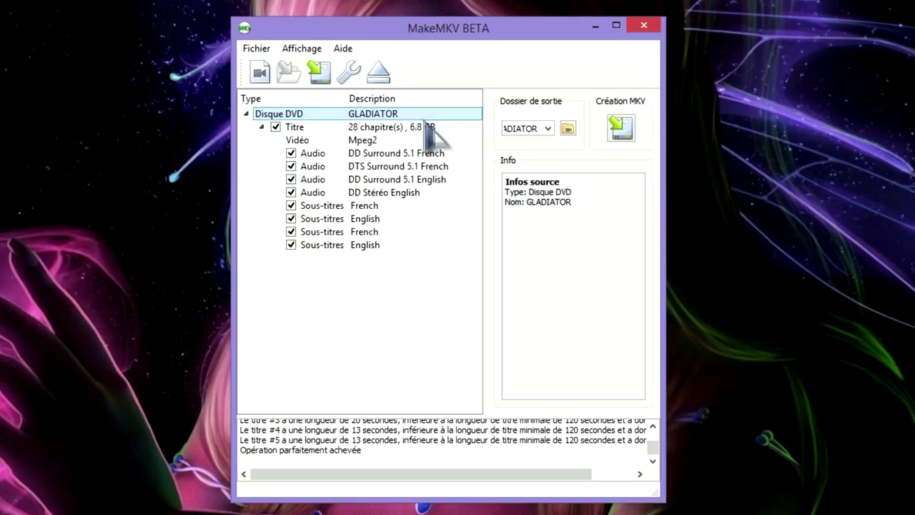
- Exclude all four subtitle tracks and the DD Stéréo English audio track from the title, and view the title's info
{"action": "left_click", "coordinate": [291, 205]}
{"action": "left_click", "coordinate": [291, 218]}
{"action": "left_click", "coordinate": [291, 231]}
{"action": "left_click", "coordinate": [293, 244]}
{"action": "left_click", "coordinate": [291, 245]}
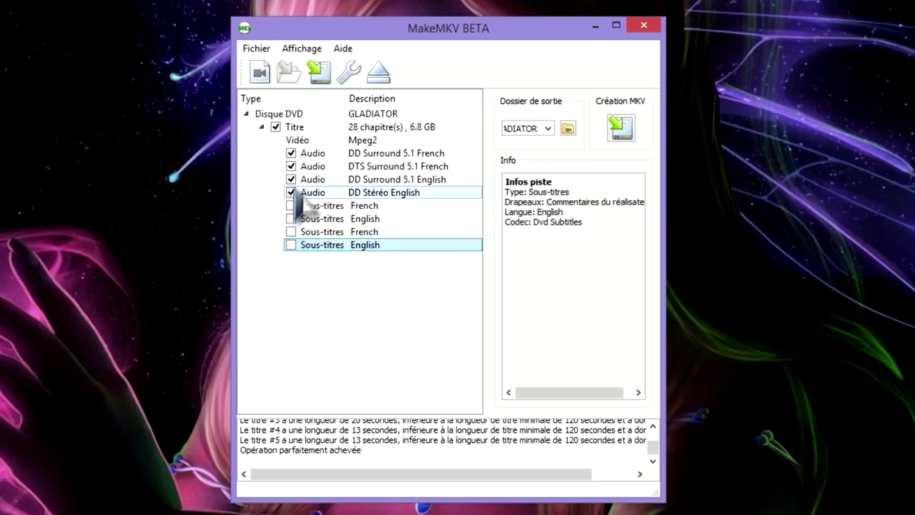
{"action": "left_click", "coordinate": [291, 192]}
{"action": "left_click", "coordinate": [307, 180]}
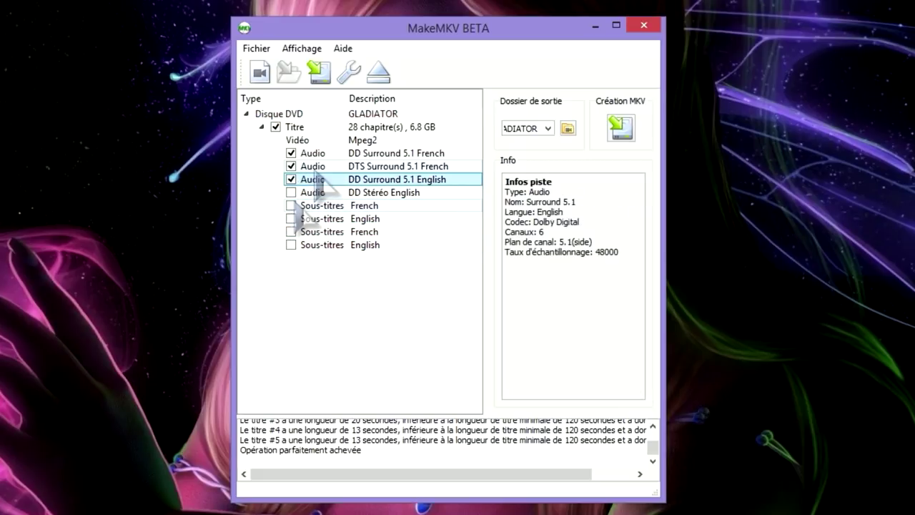
{"action": "left_click", "coordinate": [386, 128]}
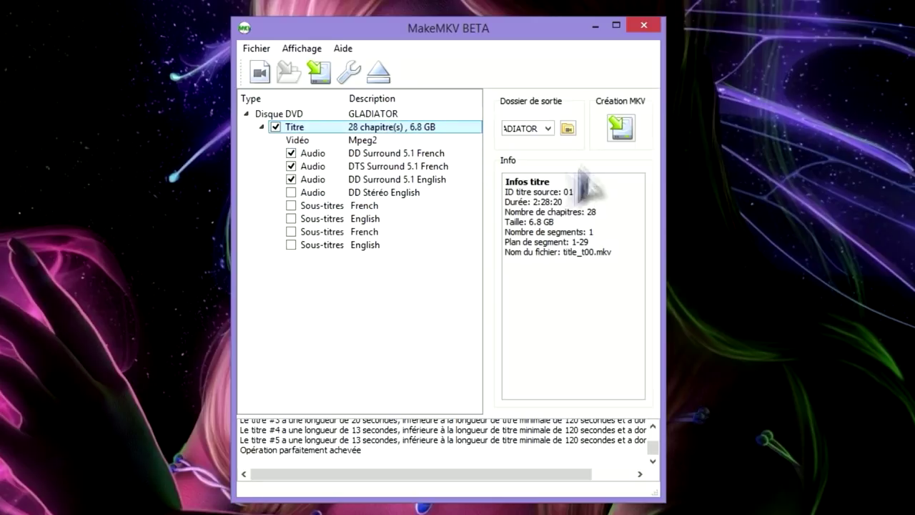
- Set the output folder to D:/test and start creating the MKV file from the selected tracks
{"action": "left_click", "coordinate": [544, 128]}
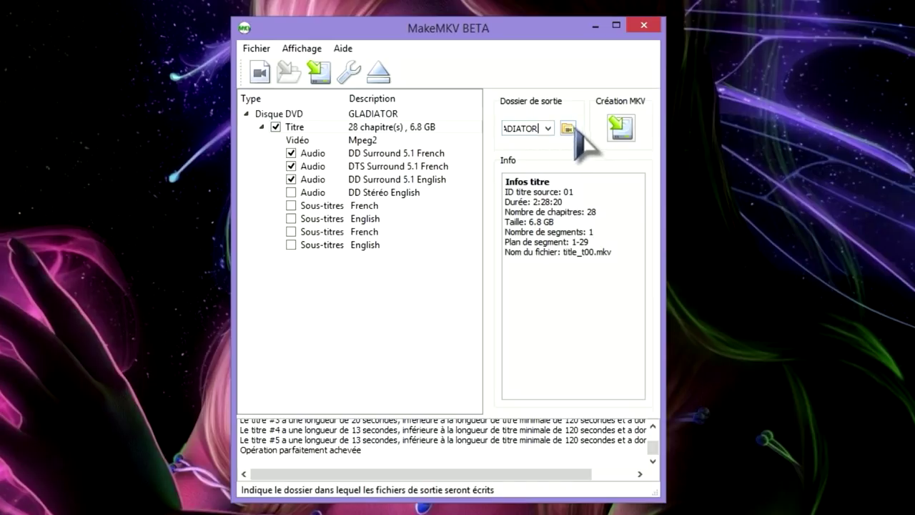
{"action": "left_click", "coordinate": [567, 129]}
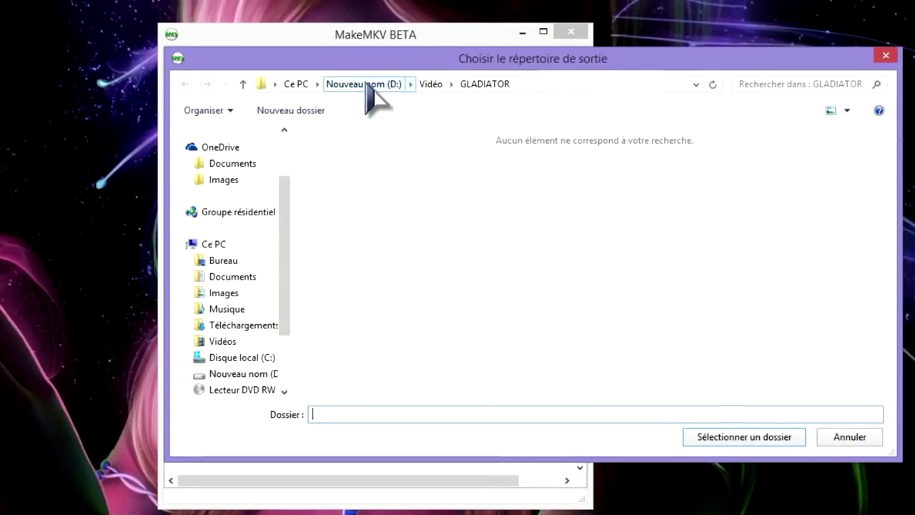
{"action": "left_click", "coordinate": [432, 79]}
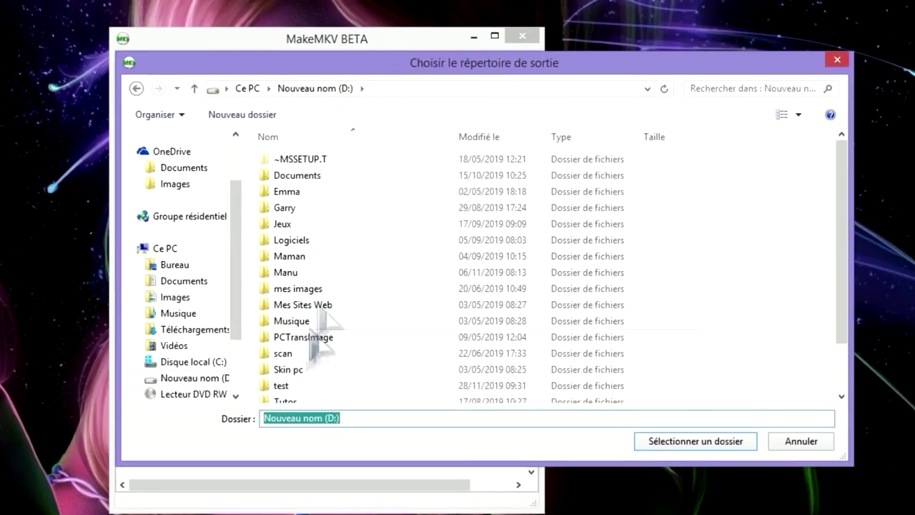
{"action": "left_click", "coordinate": [293, 386]}
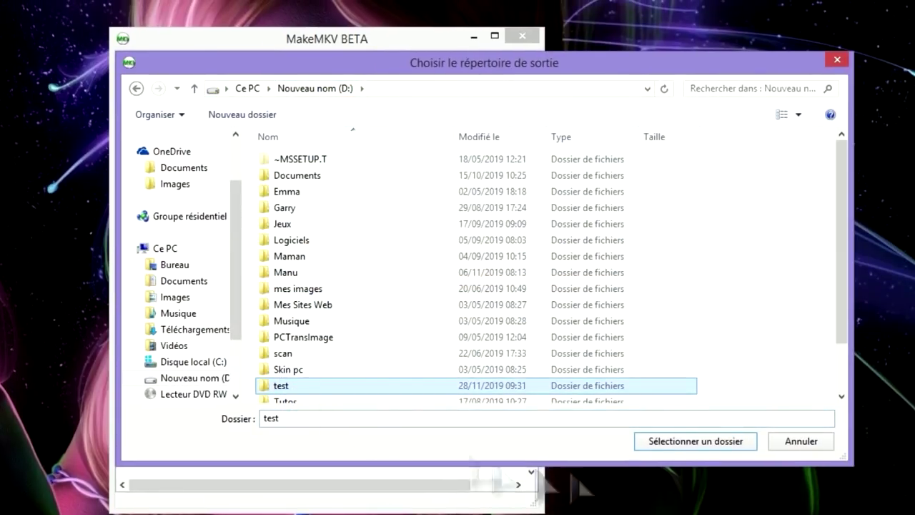
{"action": "left_click", "coordinate": [680, 442]}
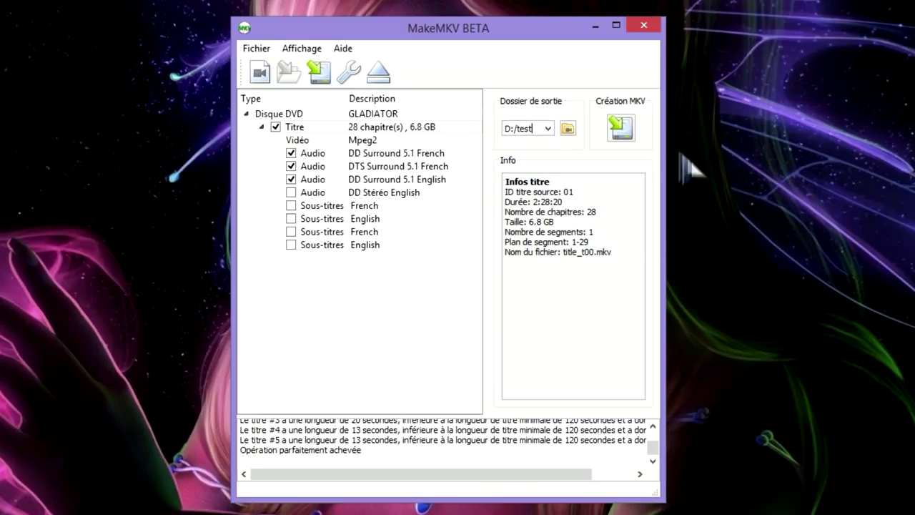
{"action": "left_click", "coordinate": [620, 130]}
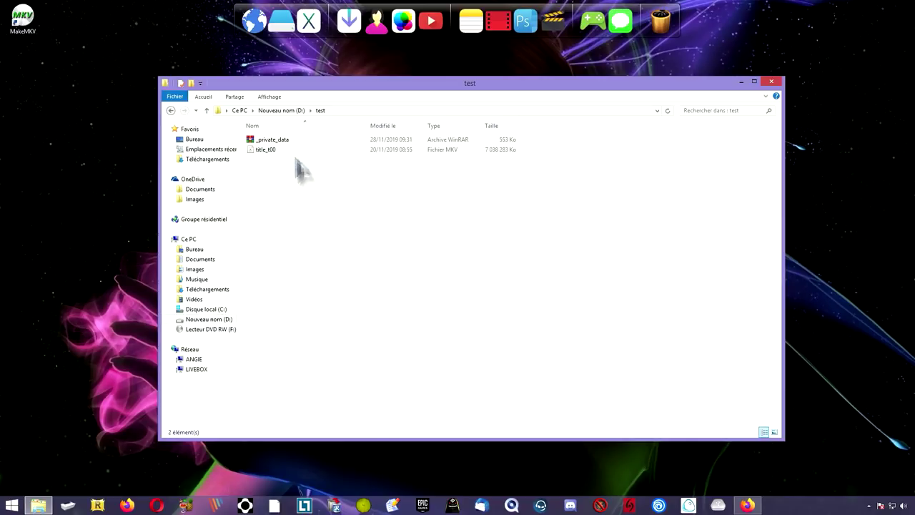
- Show the contents of the test folder as icons in File Explorer, with the title_t00 file selected
{"action": "left_click", "coordinate": [267, 151]}
{"action": "left_click", "coordinate": [269, 96]}
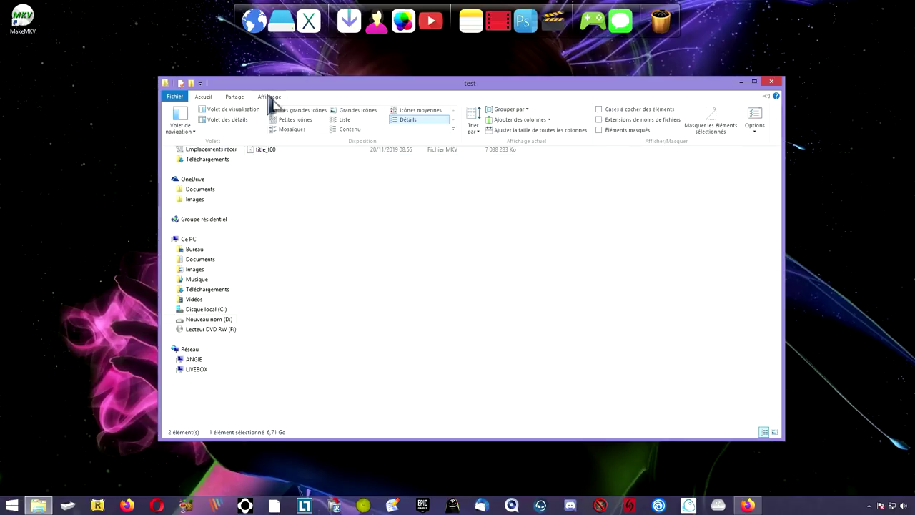
{"action": "left_click", "coordinate": [419, 117]}
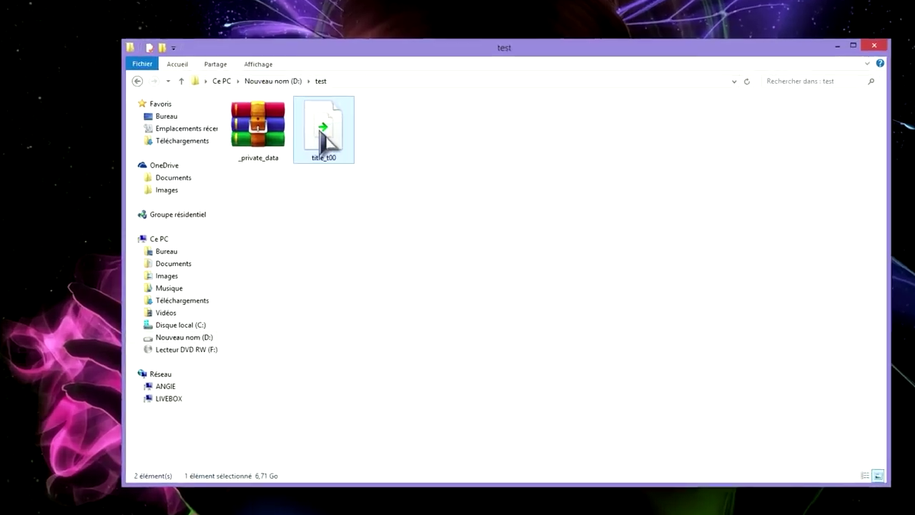
- Check the file type in the properties of title_t00, and close the properties
{"action": "right_click", "coordinate": [323, 140]}
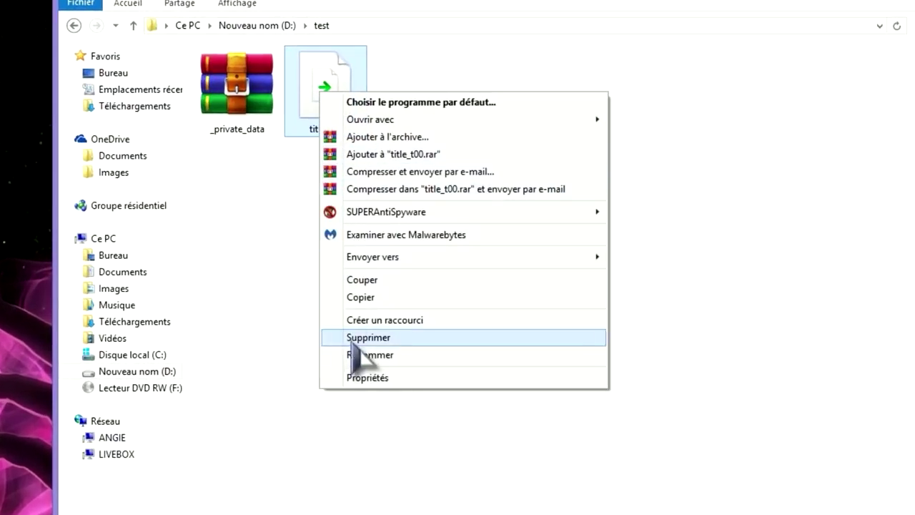
{"action": "left_click", "coordinate": [374, 347]}
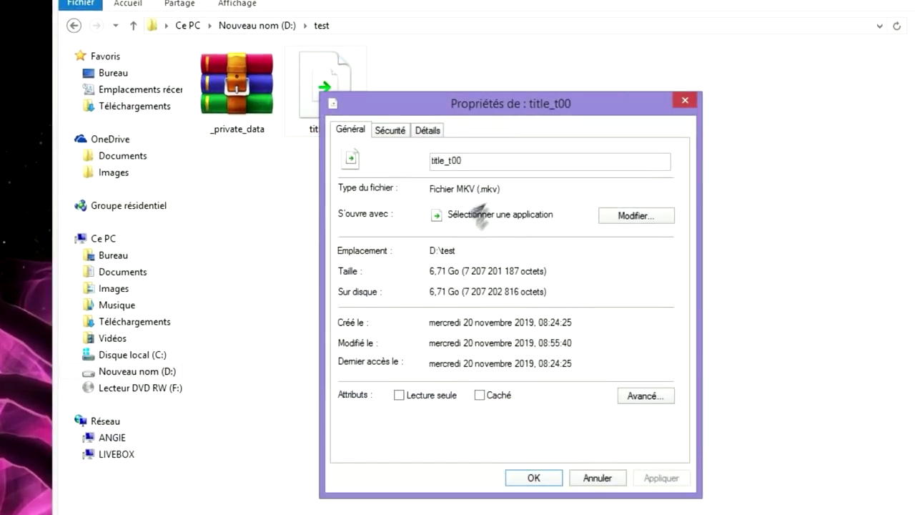
{"action": "left_click_drag", "start_coordinate": [501, 188], "coordinate": [478, 188]}
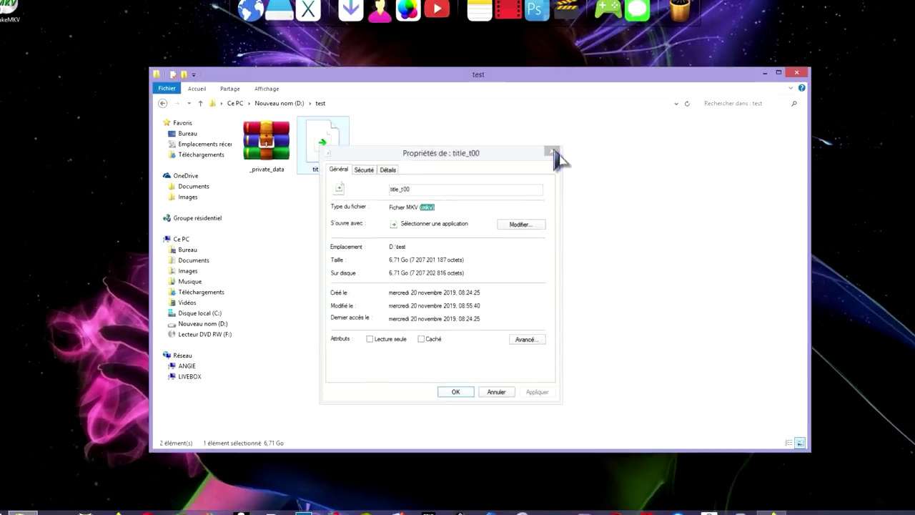
{"action": "left_click", "coordinate": [685, 100]}
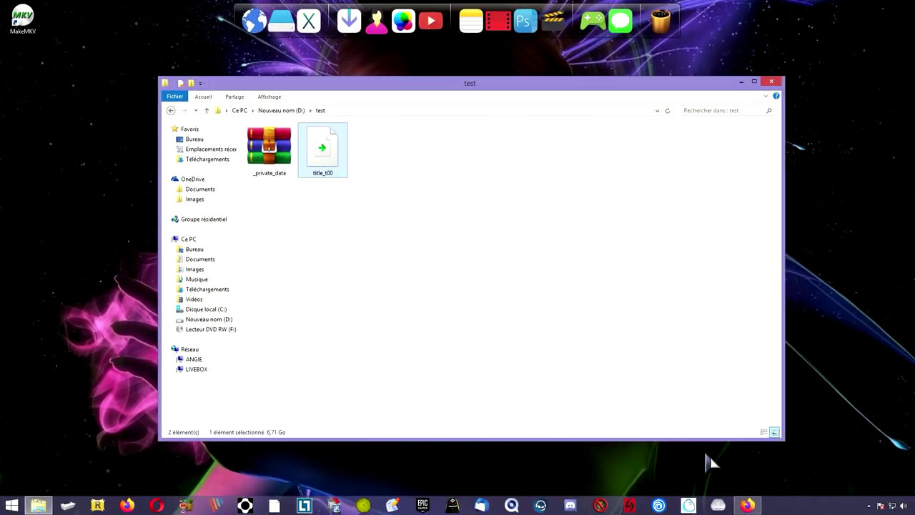
- Switch to Firefox and download the VLC 3.0.8 Windows 64-bit installer from the VideoLAN site
{"action": "left_click", "coordinate": [748, 506]}
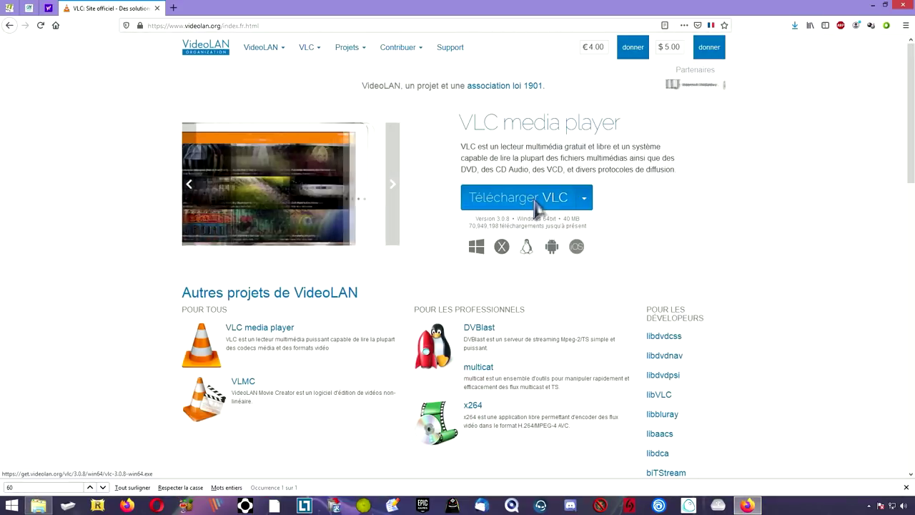
{"action": "left_click", "coordinate": [534, 208]}
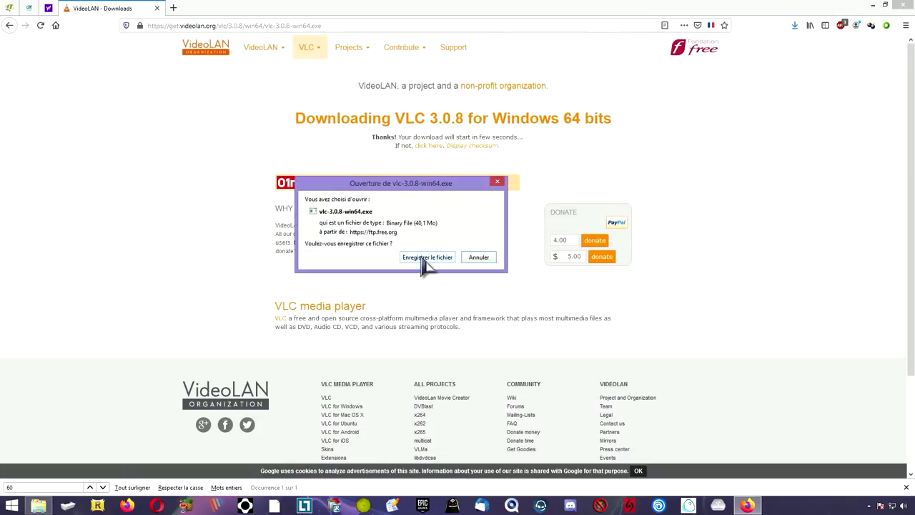
{"action": "left_click", "coordinate": [426, 257]}
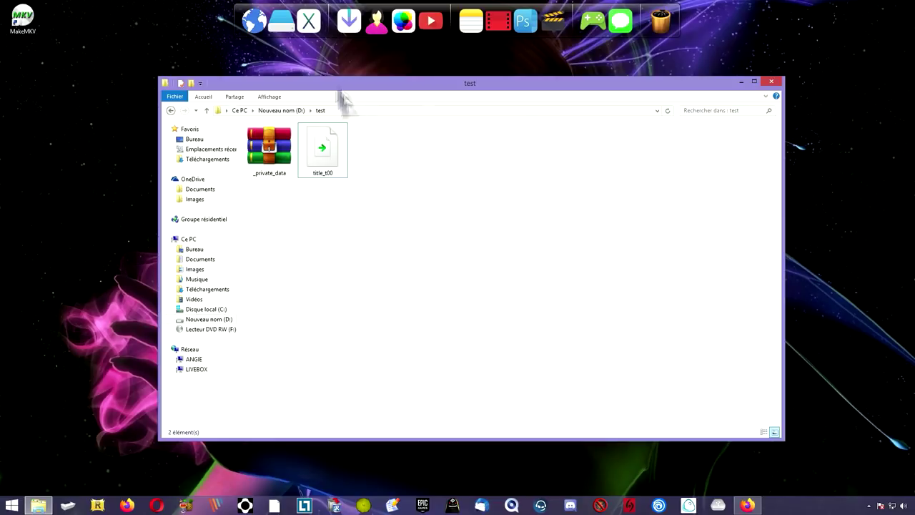
- Run vlc-3.0.8-win64 from the Téléchargements folder, authorise its changes, and accept Français as the installer language
{"action": "left_click", "coordinate": [350, 29]}
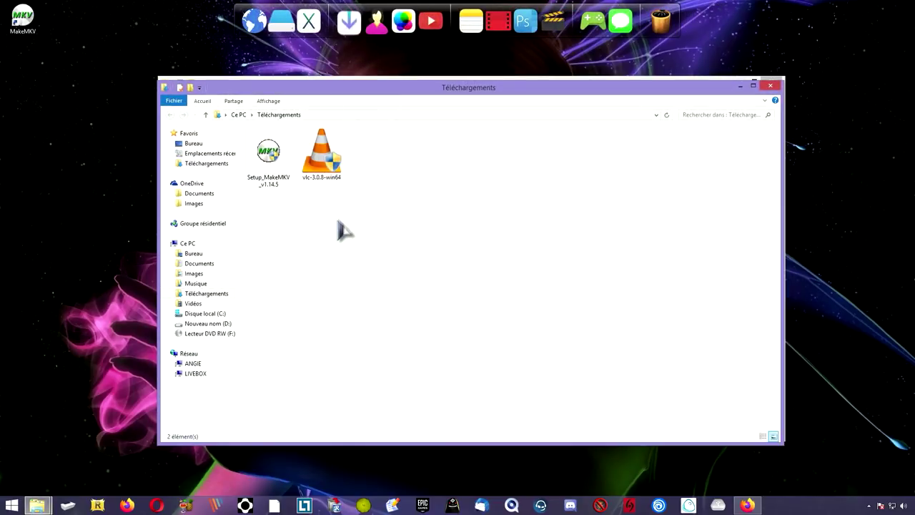
{"action": "double_click", "coordinate": [324, 156]}
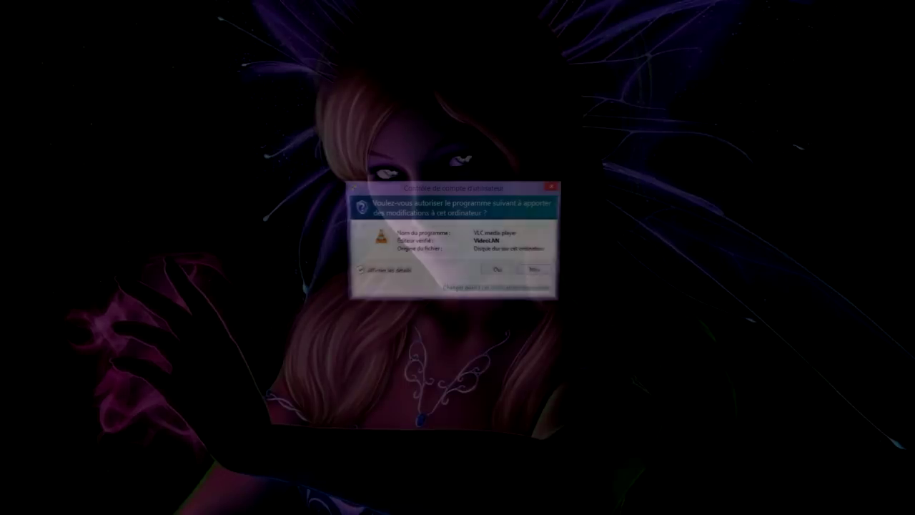
{"action": "left_click", "coordinate": [500, 271]}
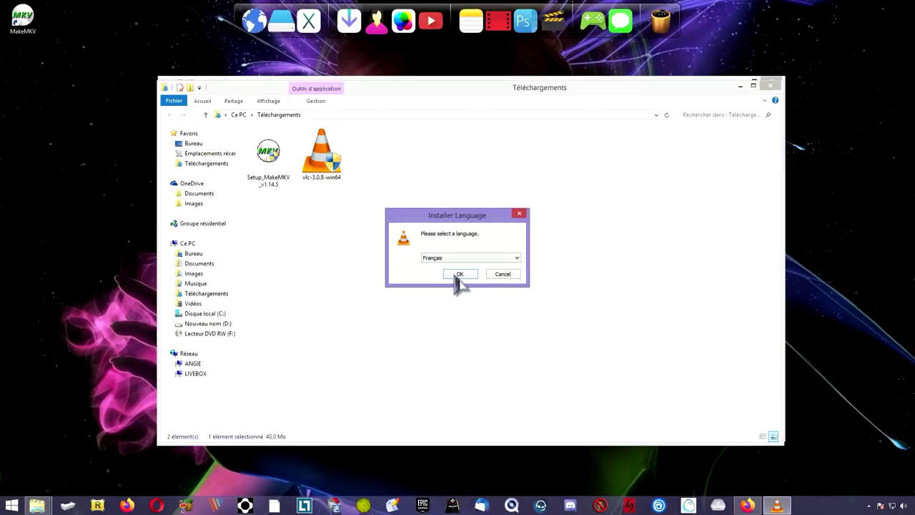
{"action": "left_click", "coordinate": [460, 275]}
- Install VLC media player with the default components in C:\Program Files\VideoLAN\VLC, and finish without launching it
{"action": "left_click", "coordinate": [527, 353]}
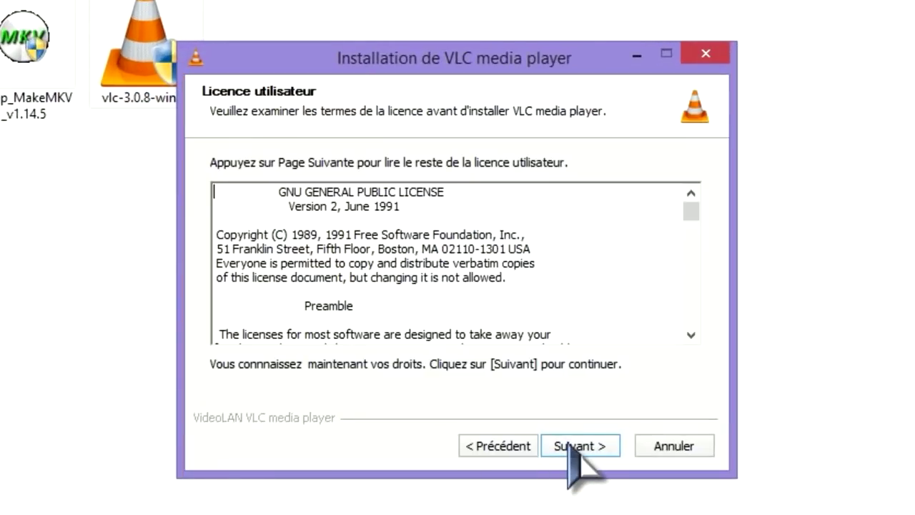
{"action": "left_click", "coordinate": [572, 446]}
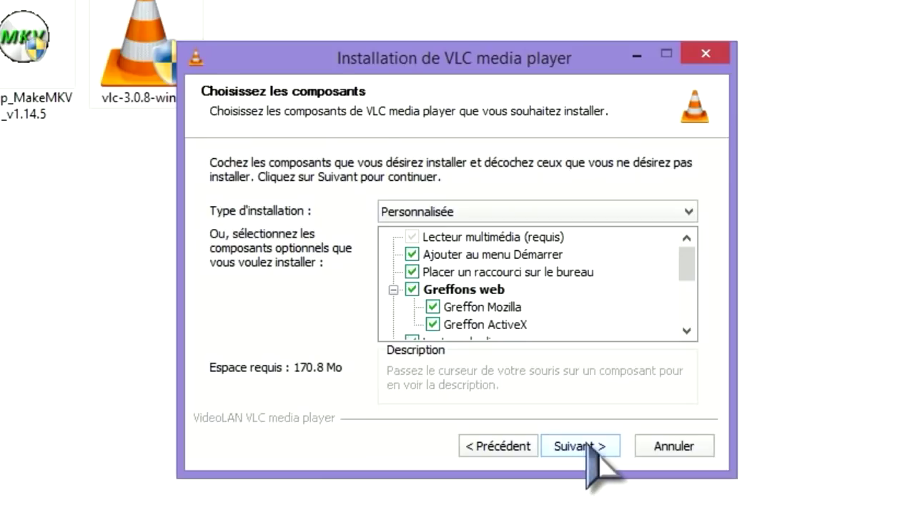
{"action": "left_click", "coordinate": [587, 448]}
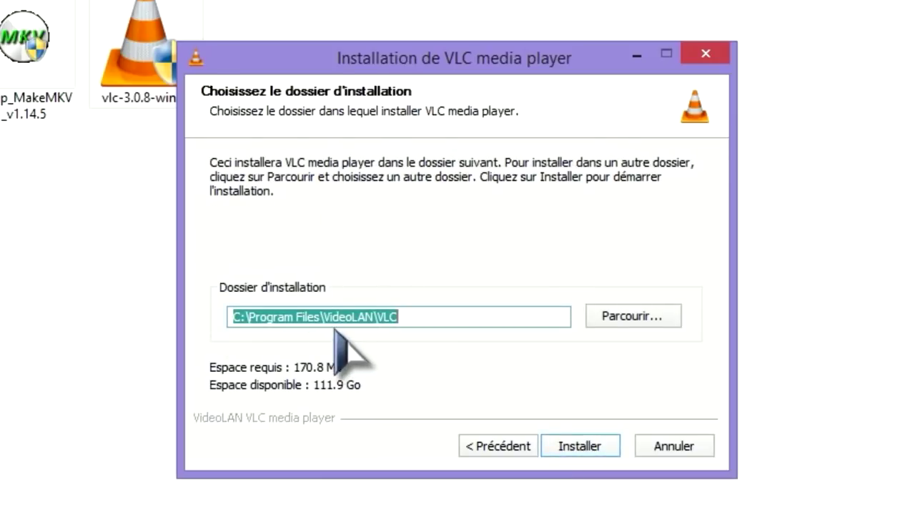
{"action": "left_click", "coordinate": [575, 449]}
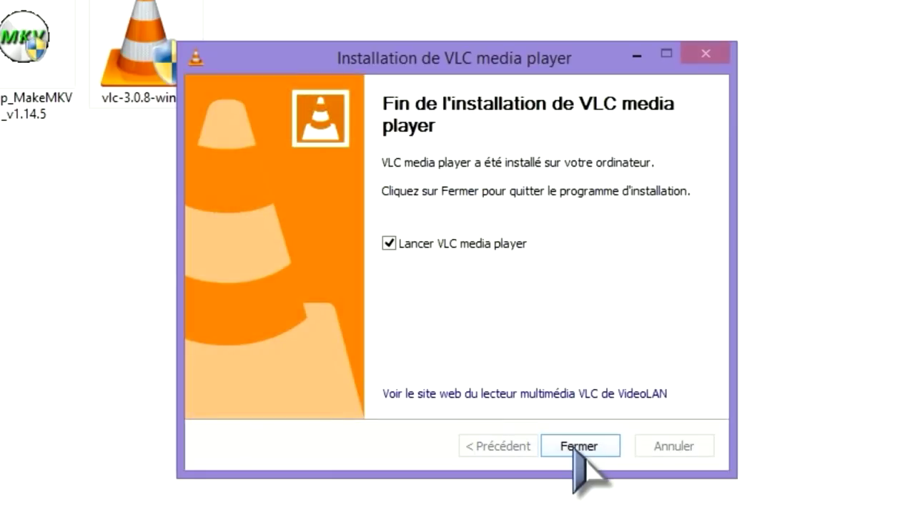
{"action": "left_click", "coordinate": [388, 243]}
{"action": "left_click", "coordinate": [578, 445]}
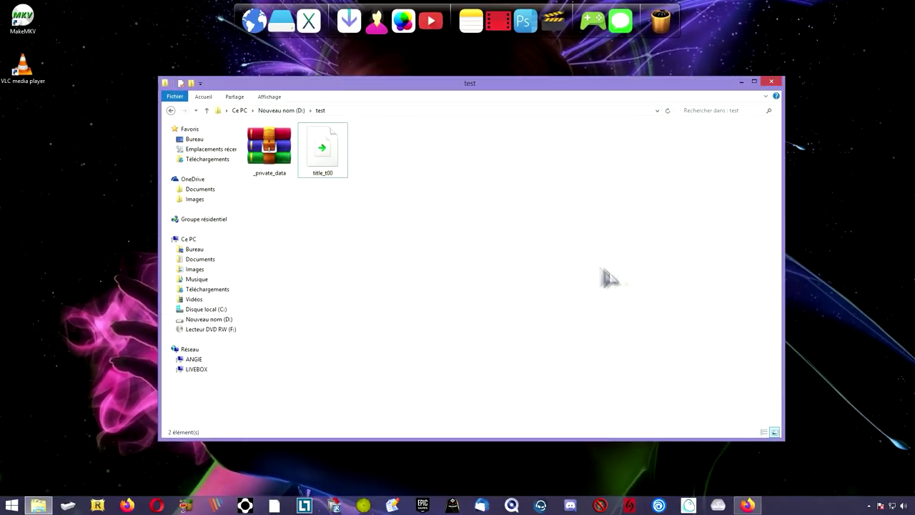
- Set VLC media player as the default program for .mkv files through the properties of title_t00
{"action": "right_click", "coordinate": [321, 168]}
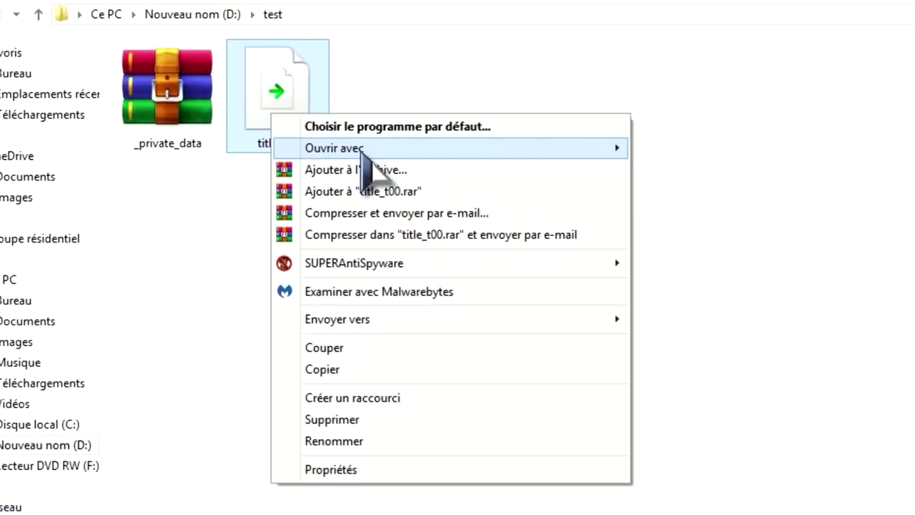
{"action": "mouse_move", "coordinate": [400, 175]}
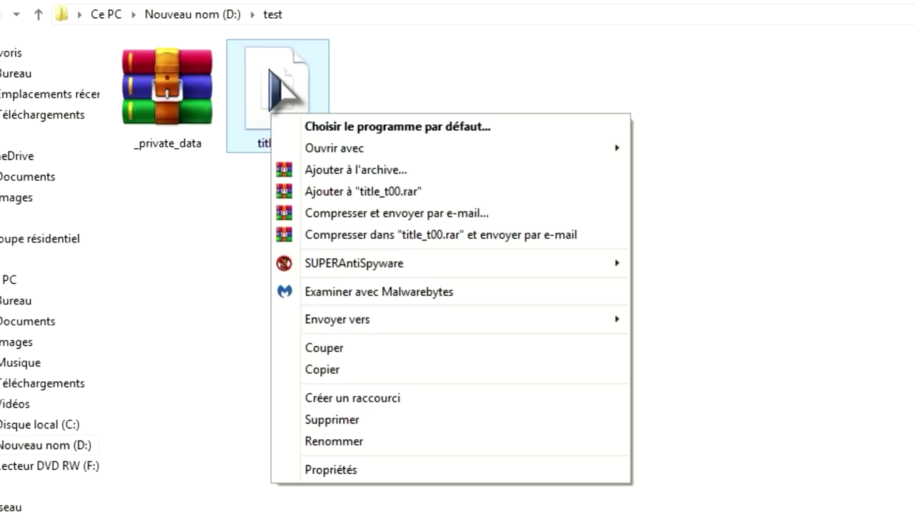
{"action": "left_click", "coordinate": [351, 486]}
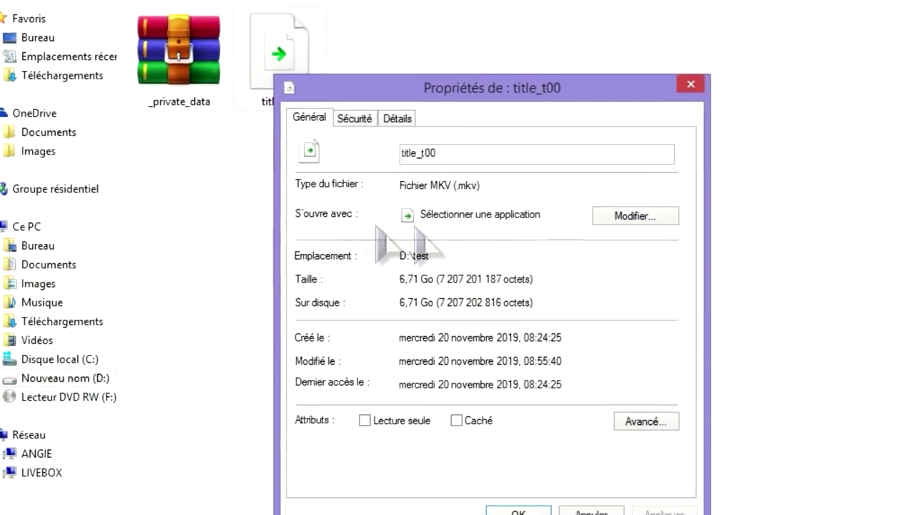
{"action": "left_click", "coordinate": [626, 200]}
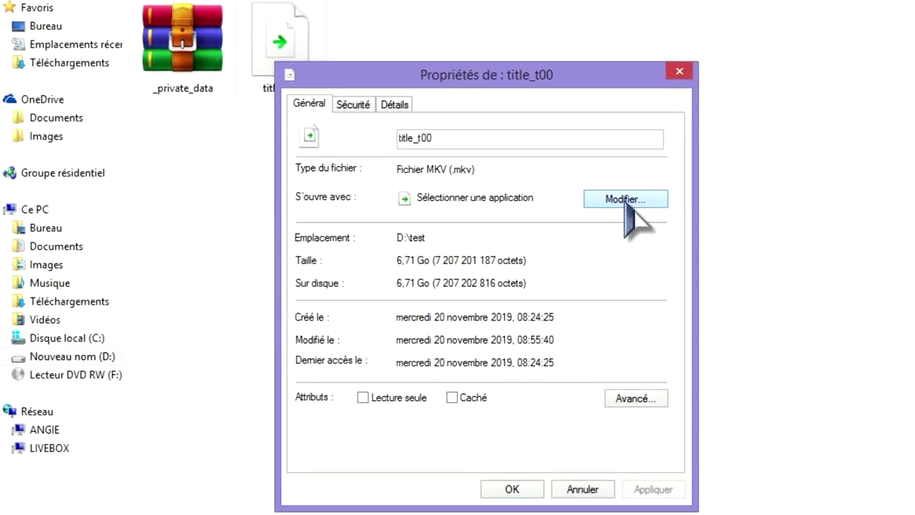
{"action": "left_click", "coordinate": [416, 150]}
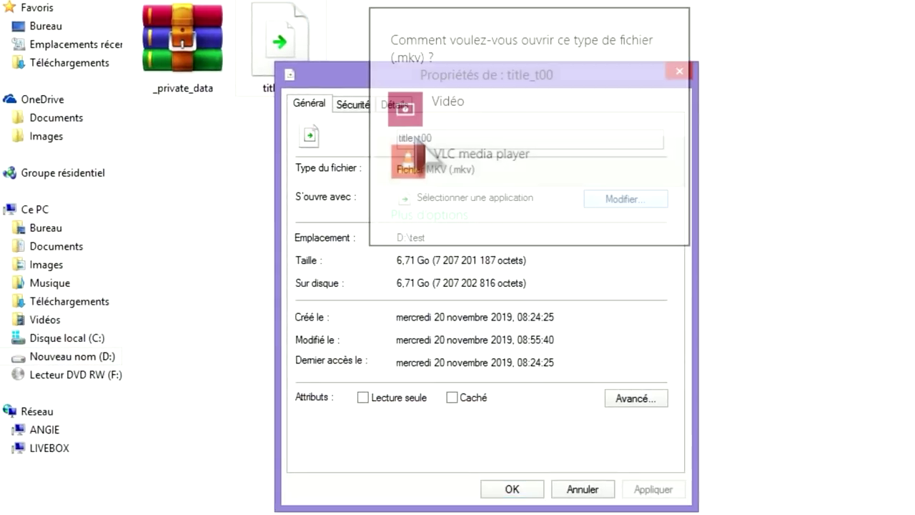
{"action": "left_click", "coordinate": [651, 489]}
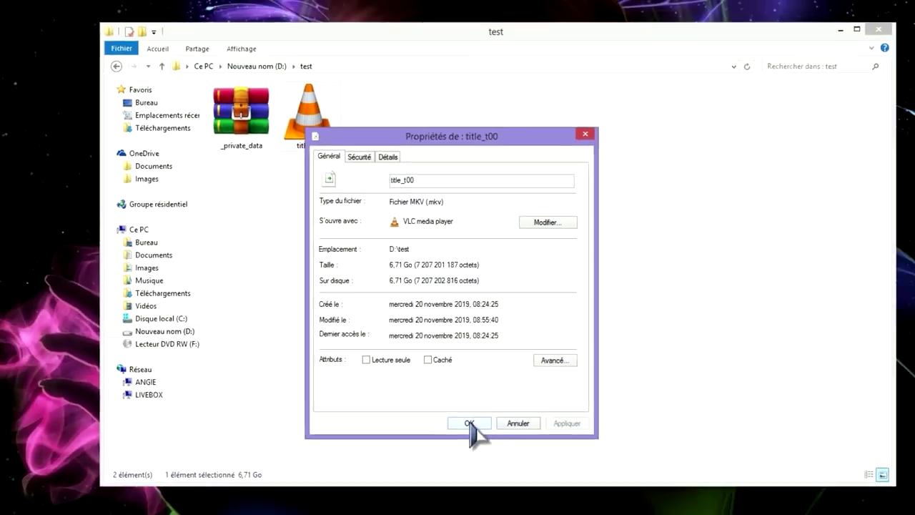
{"action": "left_click", "coordinate": [514, 487]}
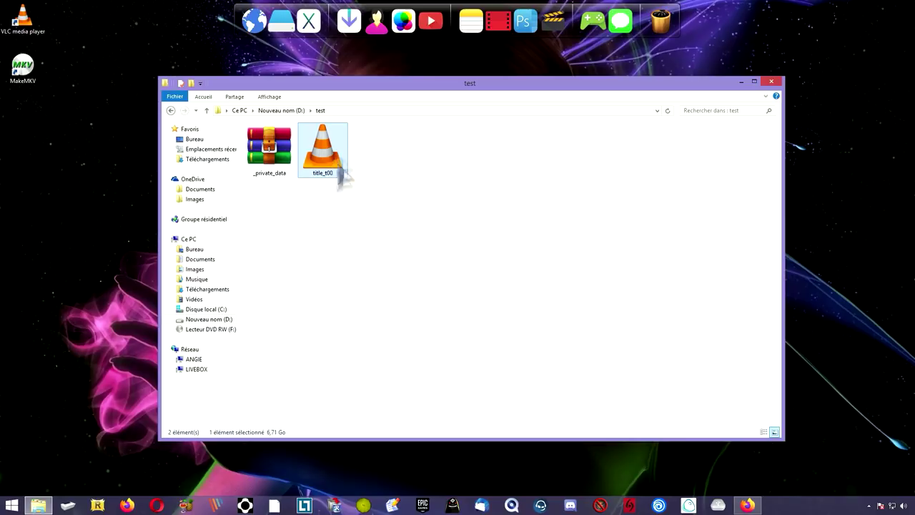
- Play title_t00.mkv full screen in VLC, check the picture at about 33:40, and stop playback
{"action": "double_click", "coordinate": [324, 156]}
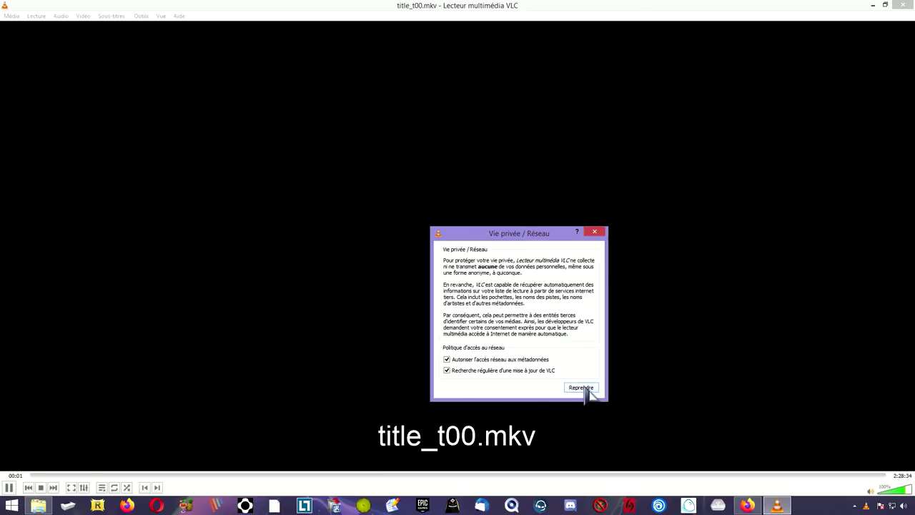
{"action": "left_click", "coordinate": [595, 232]}
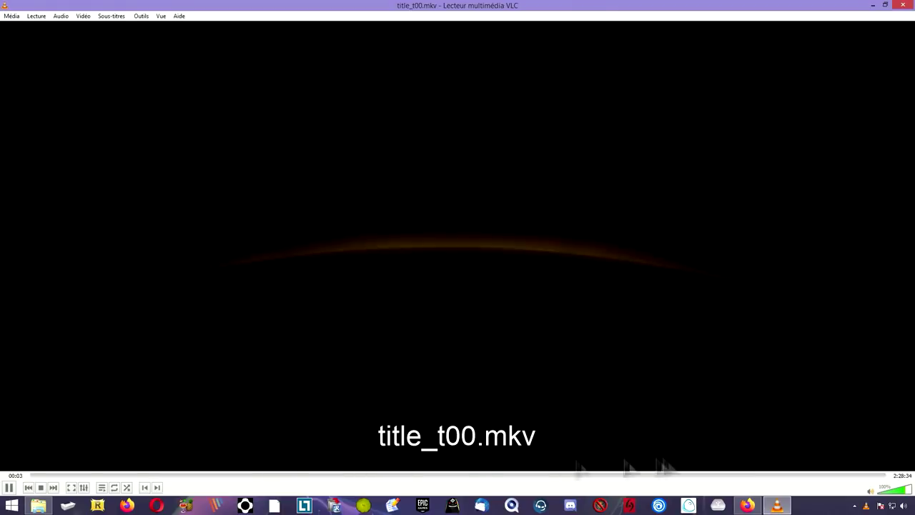
{"action": "left_click", "coordinate": [71, 487]}
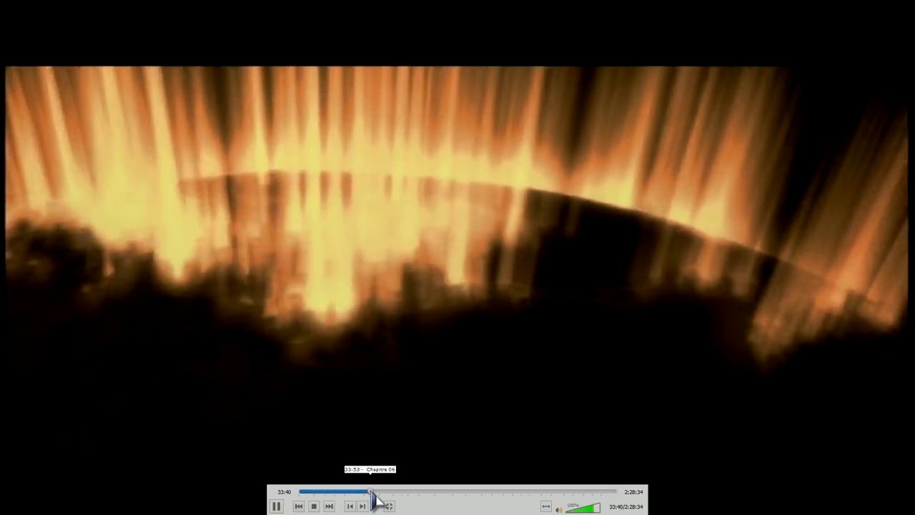
{"action": "left_click", "coordinate": [372, 494]}
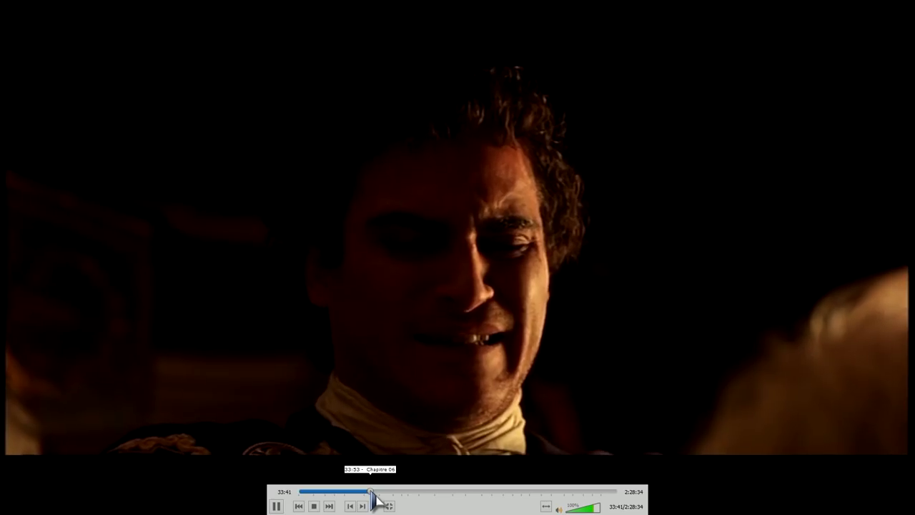
{"action": "left_click", "coordinate": [314, 507]}
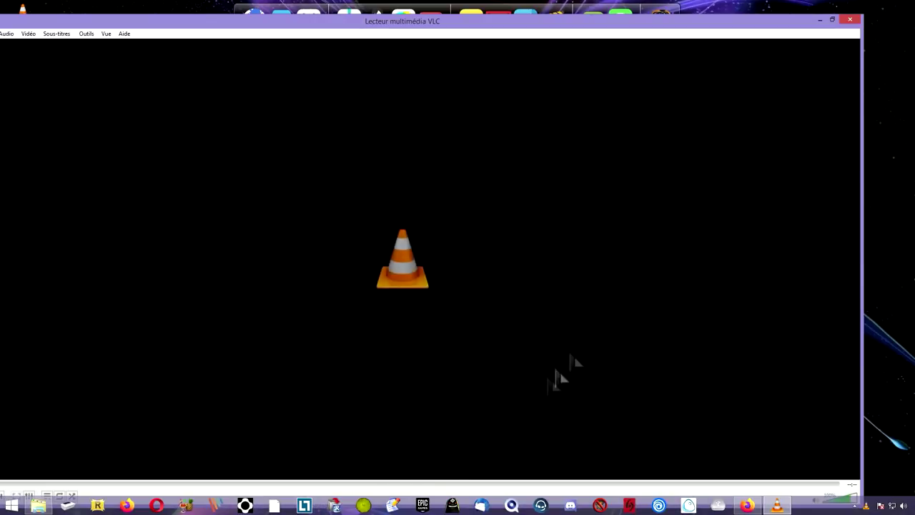
- Quit VLC, switch to Firefox, request the HandBrake 1.3.0 download from handbrake.fr, and cancel saving the file
{"action": "key", "text": "ctrl+q"}
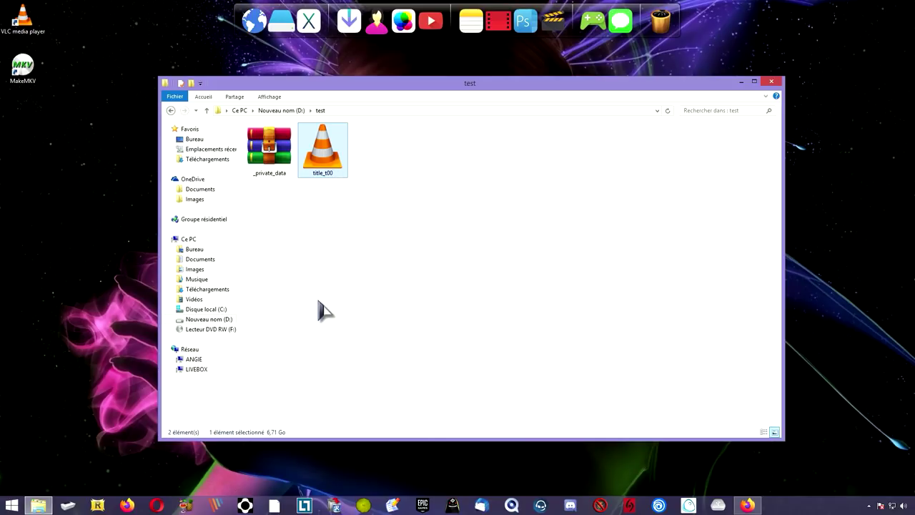
{"action": "left_click", "coordinate": [749, 505]}
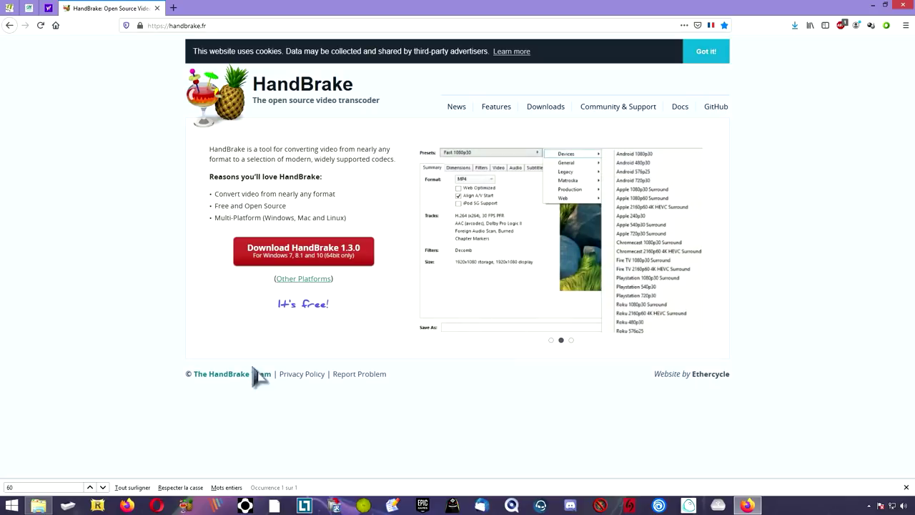
{"action": "left_click", "coordinate": [303, 261]}
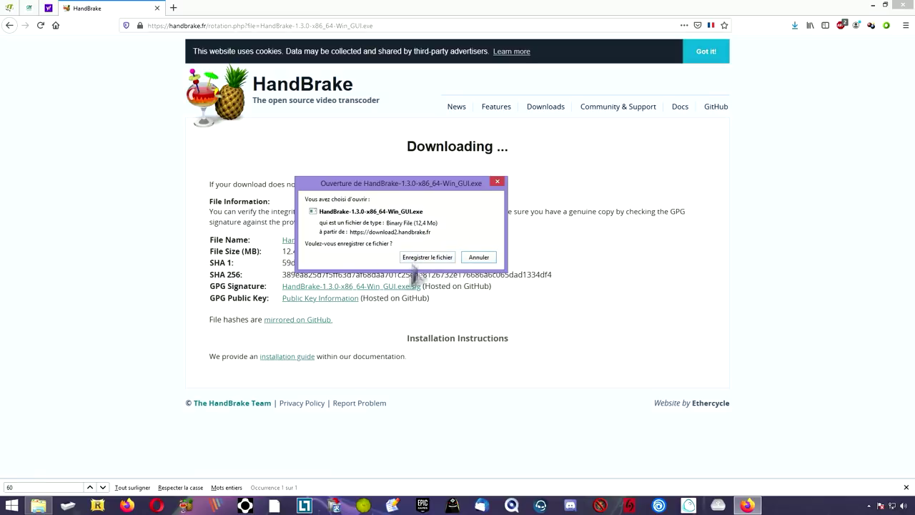
{"action": "left_click", "coordinate": [479, 257]}
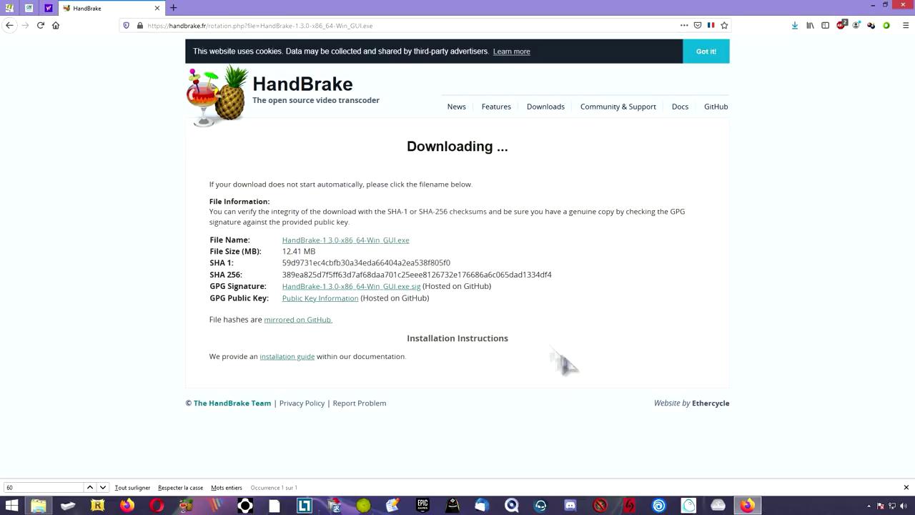
- Minimise Firefox, launch HandBrake, and check the installed version in its About information
{"action": "left_click", "coordinate": [872, 5]}
{"action": "left_click", "coordinate": [186, 505]}
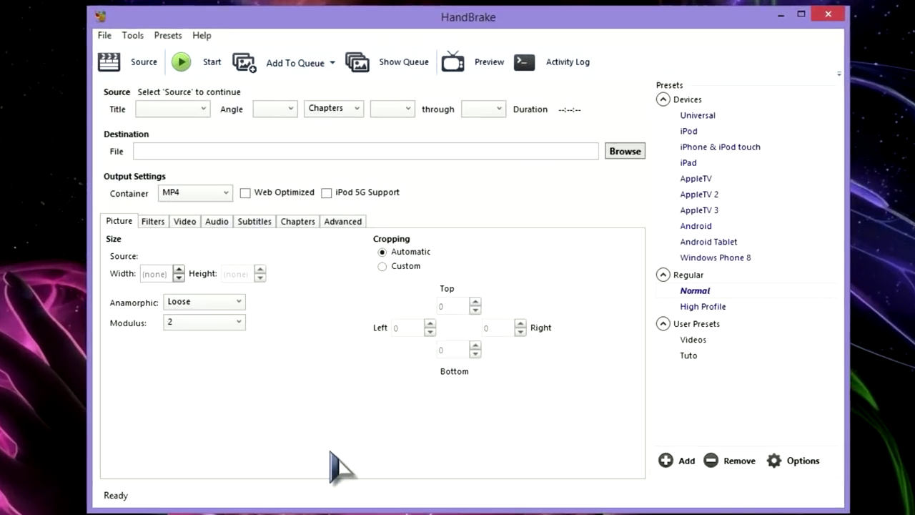
{"action": "left_click", "coordinate": [202, 35]}
{"action": "left_click", "coordinate": [251, 96]}
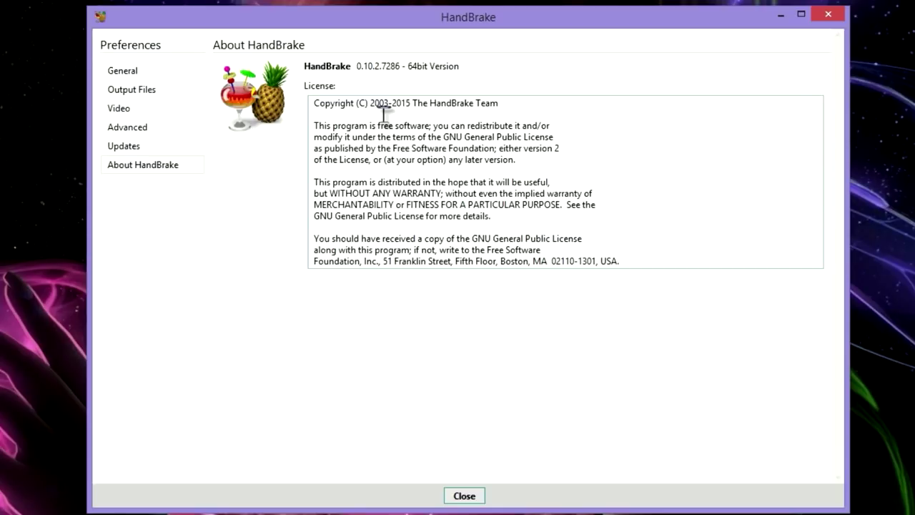
{"action": "left_click", "coordinate": [465, 495]}
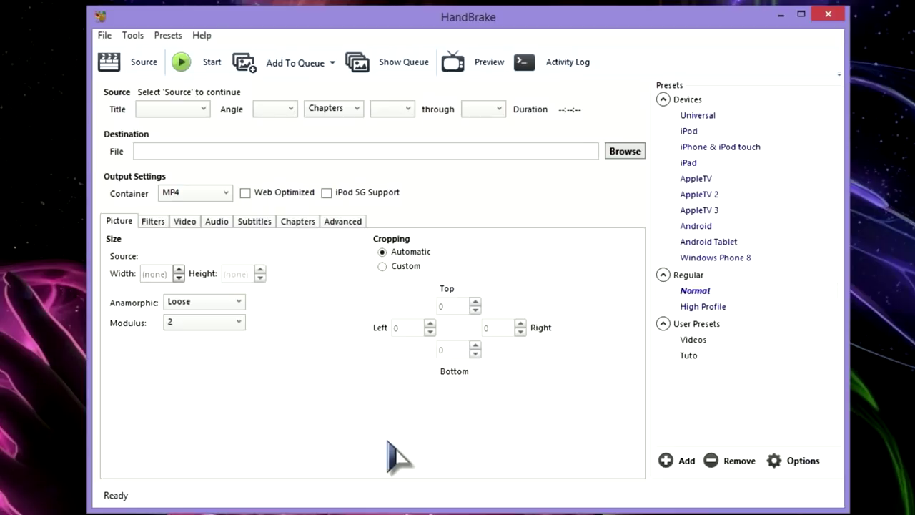
- Load the single video file title_t00 from D:\test as the source, with the audio track settings displayed
{"action": "left_click", "coordinate": [217, 223]}
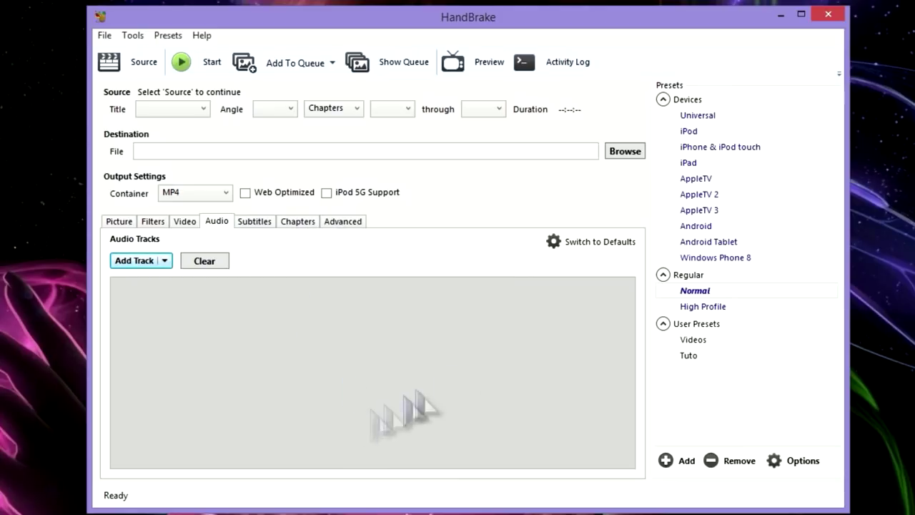
{"action": "left_click", "coordinate": [141, 64]}
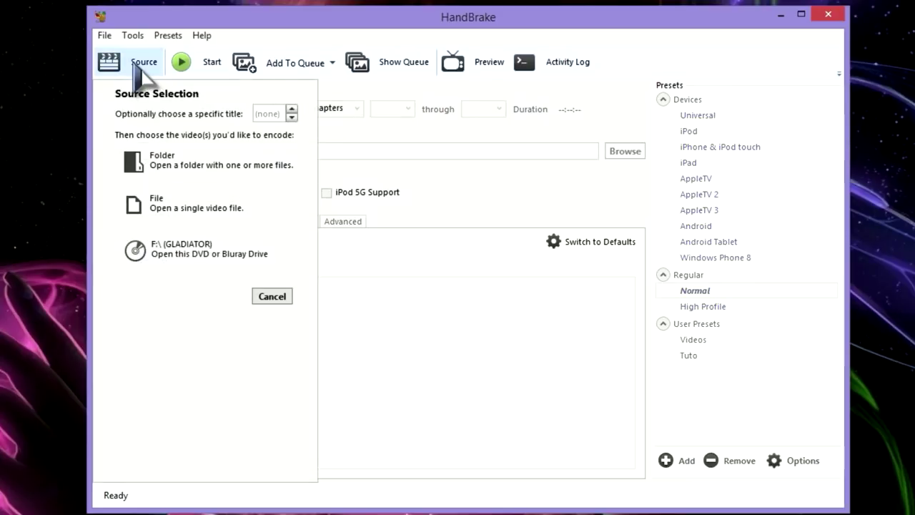
{"action": "left_click", "coordinate": [178, 206]}
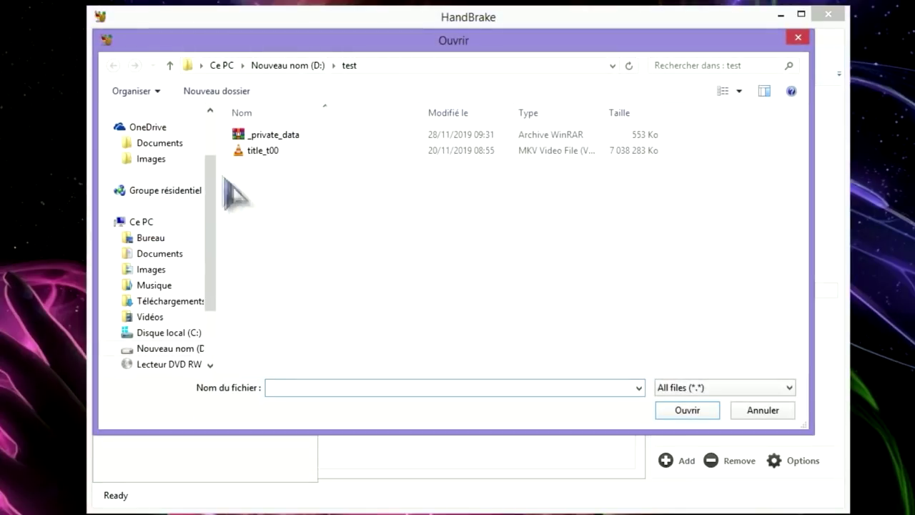
{"action": "left_click", "coordinate": [265, 152]}
{"action": "left_click", "coordinate": [683, 412]}
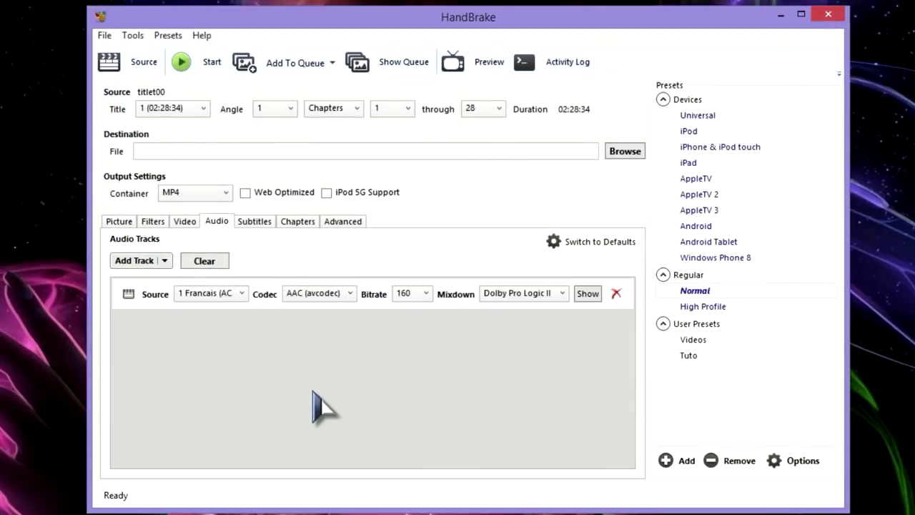
- Set the destination to gladiator.mp4 in D:\test with mp4 as the file type
{"action": "left_click", "coordinate": [625, 151]}
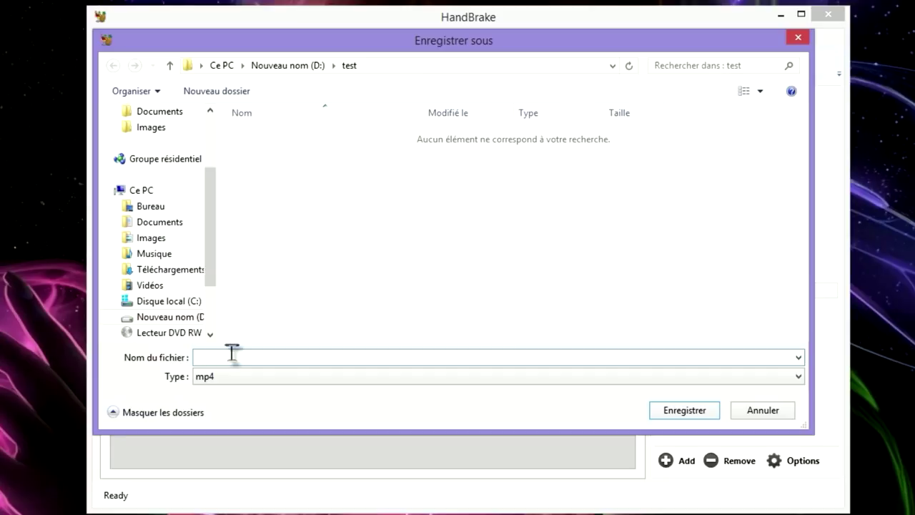
{"action": "type", "text": "gladiator.mp4"}
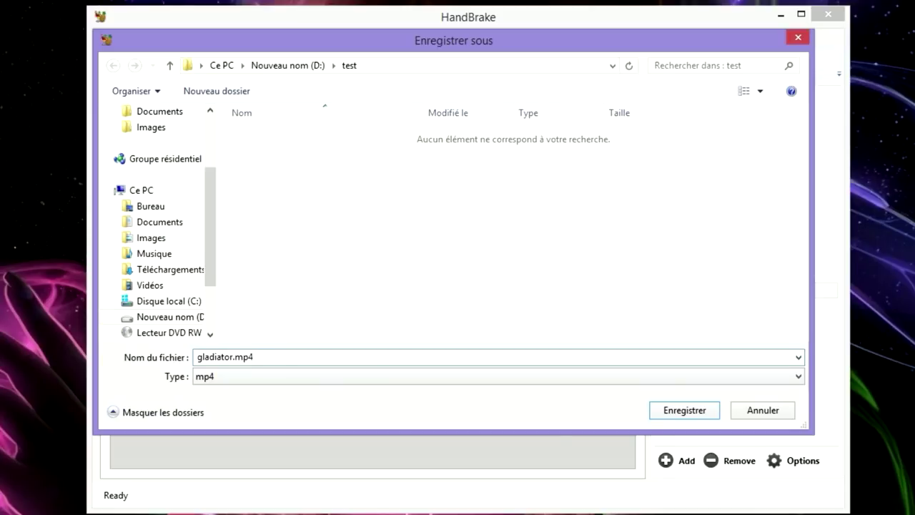
{"action": "left_click", "coordinate": [629, 378]}
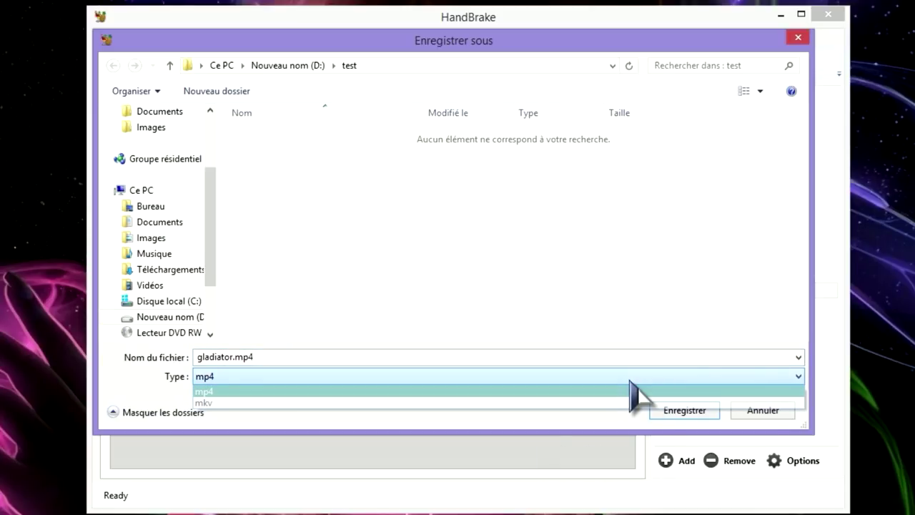
{"action": "left_click", "coordinate": [631, 390]}
{"action": "left_click", "coordinate": [685, 412]}
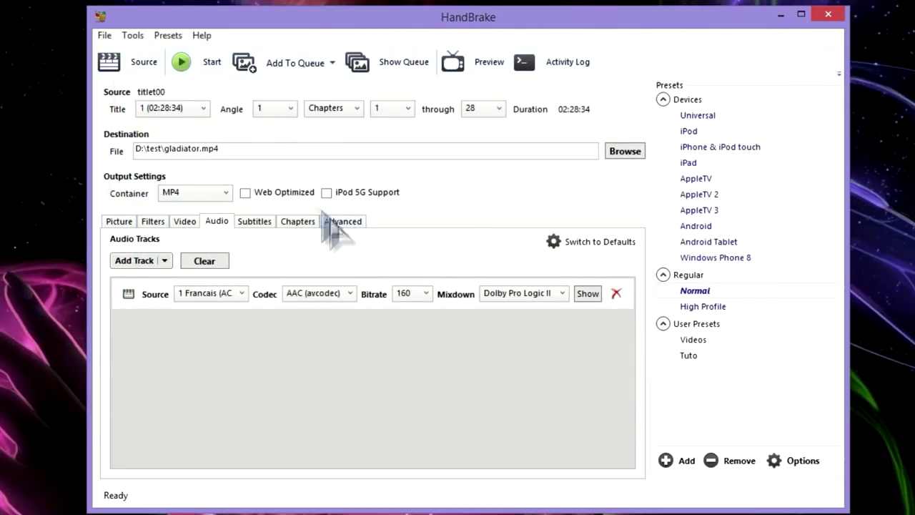
- Check in the general preferences whether the Advanced Encoder Options tab is set to be shown, and close the preferences
{"action": "left_click", "coordinate": [202, 35]}
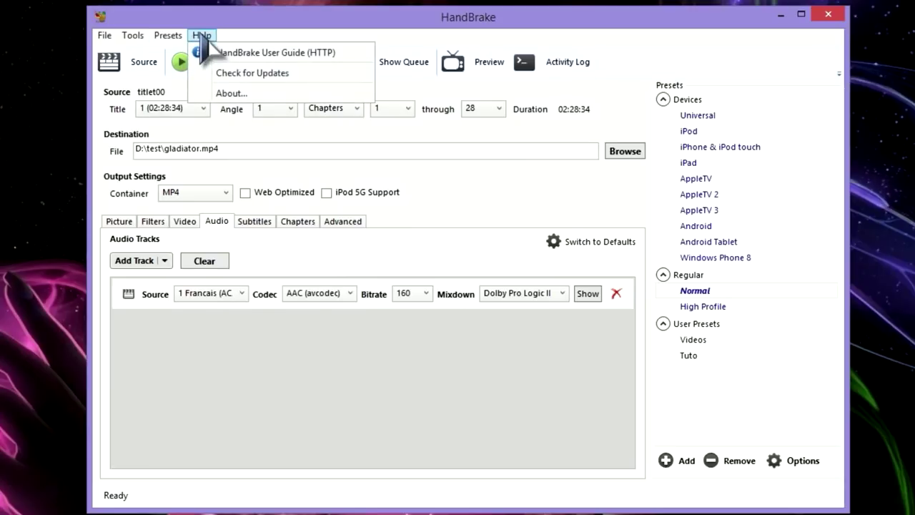
{"action": "left_click", "coordinate": [230, 93]}
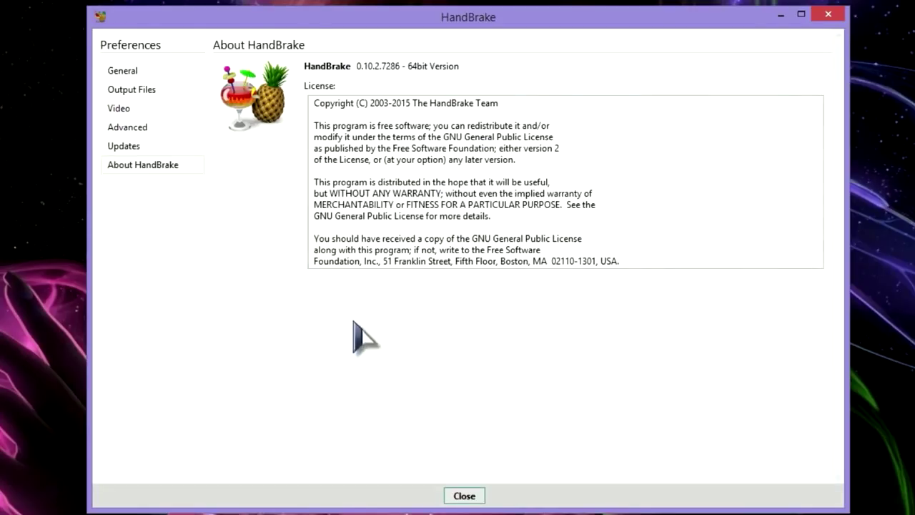
{"action": "left_click", "coordinate": [130, 72]}
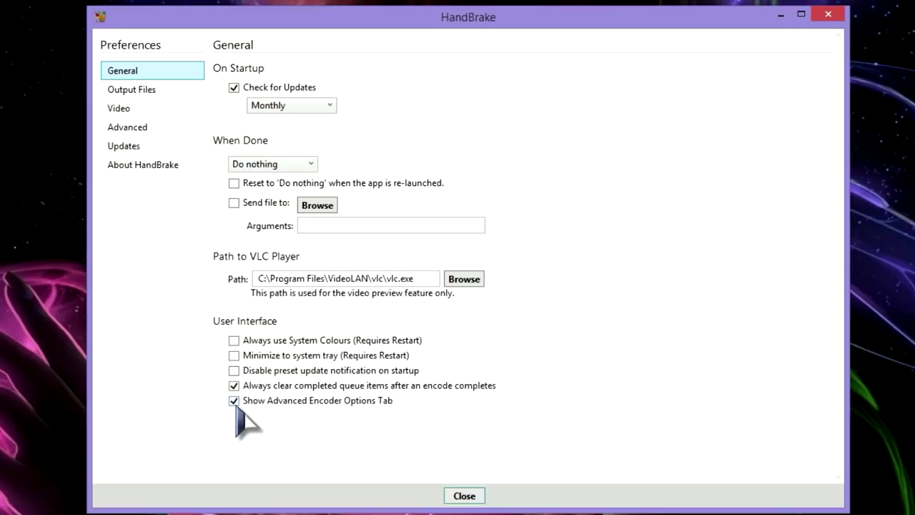
{"action": "left_click", "coordinate": [467, 495]}
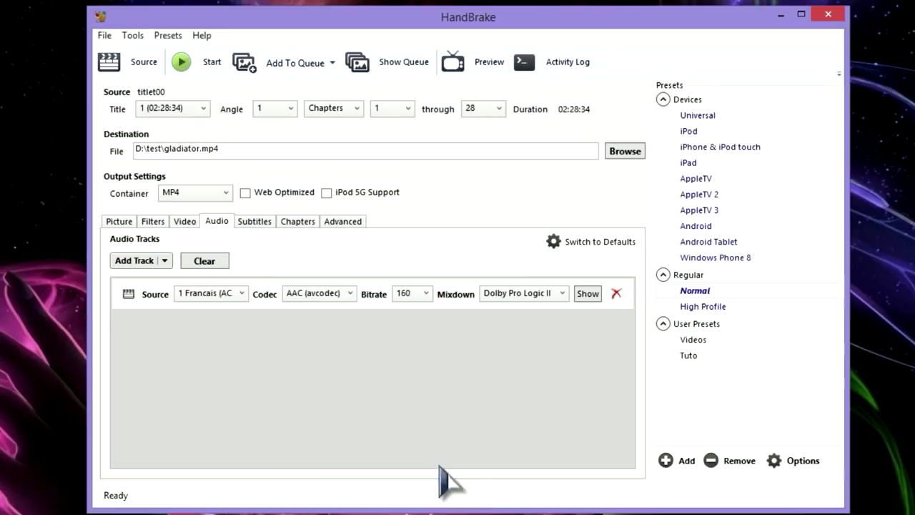
- Apply the Tuto user preset and turn off Keep Aspect Ratio in the picture size settings
{"action": "left_click", "coordinate": [117, 221]}
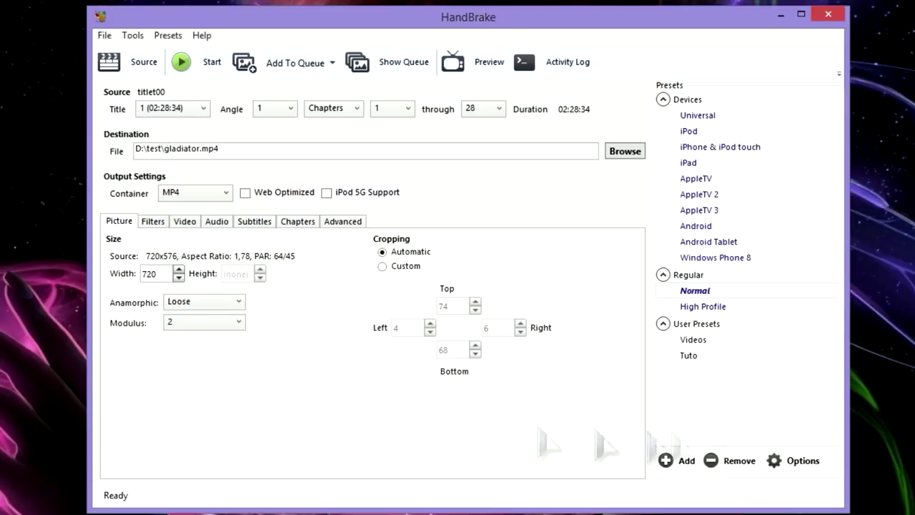
{"action": "left_click", "coordinate": [705, 357]}
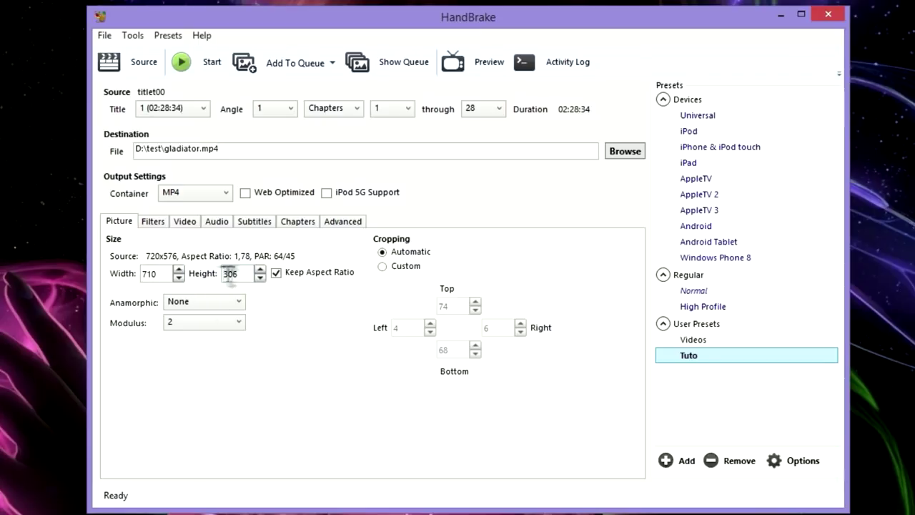
{"action": "left_click", "coordinate": [276, 273]}
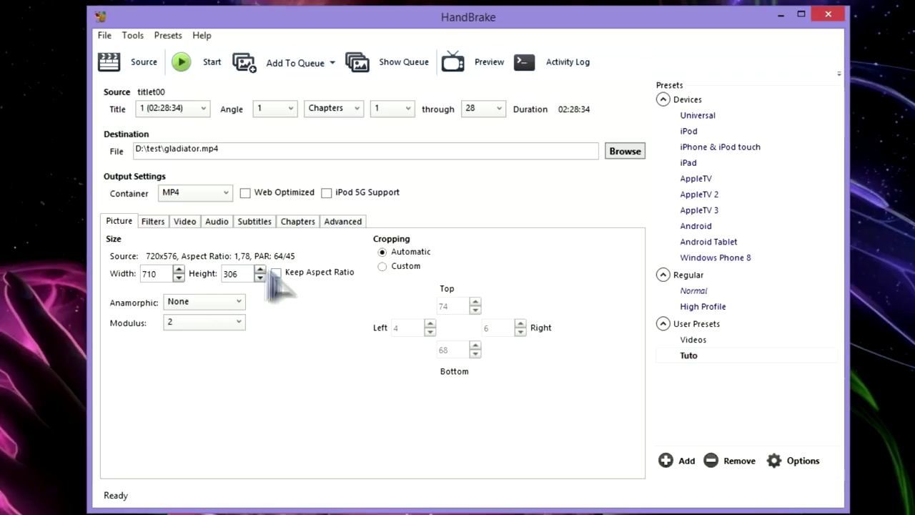
{"action": "double_click", "coordinate": [151, 273]}
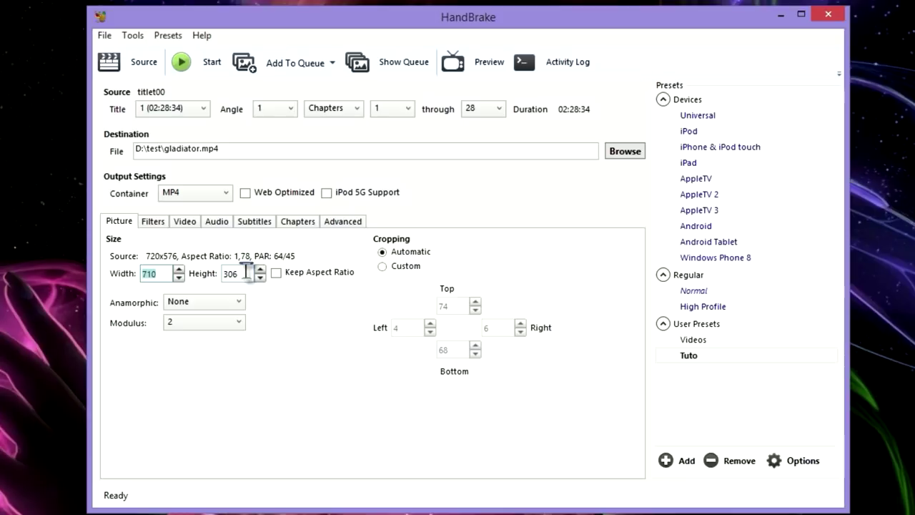
- Review the preset's filters, video codec, audio codec choices, subtitle tracks and chapter markers
{"action": "left_click", "coordinate": [155, 220]}
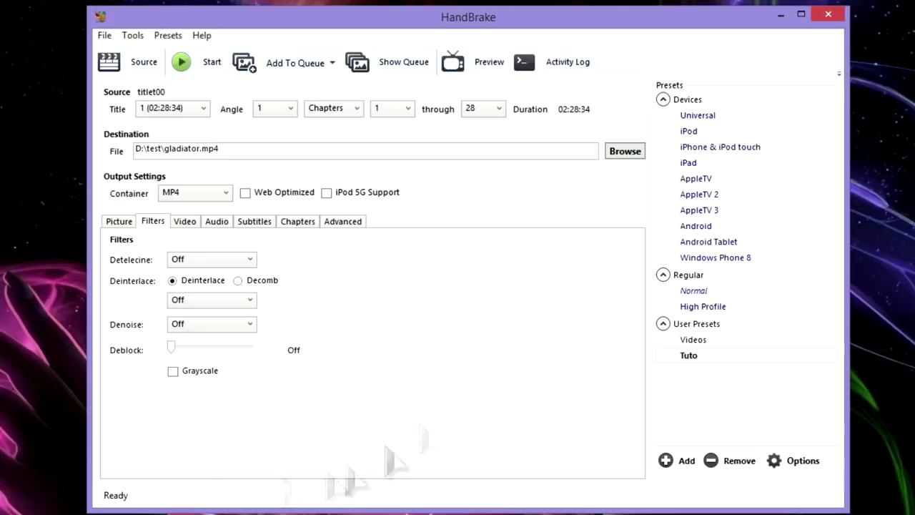
{"action": "left_click", "coordinate": [184, 223]}
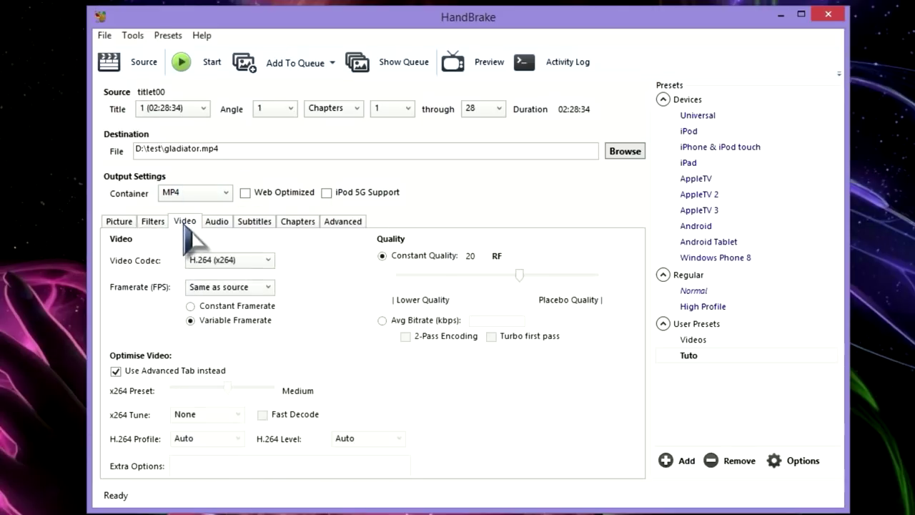
{"action": "left_click", "coordinate": [270, 263]}
{"action": "left_click", "coordinate": [272, 272]}
{"action": "left_click", "coordinate": [215, 221]}
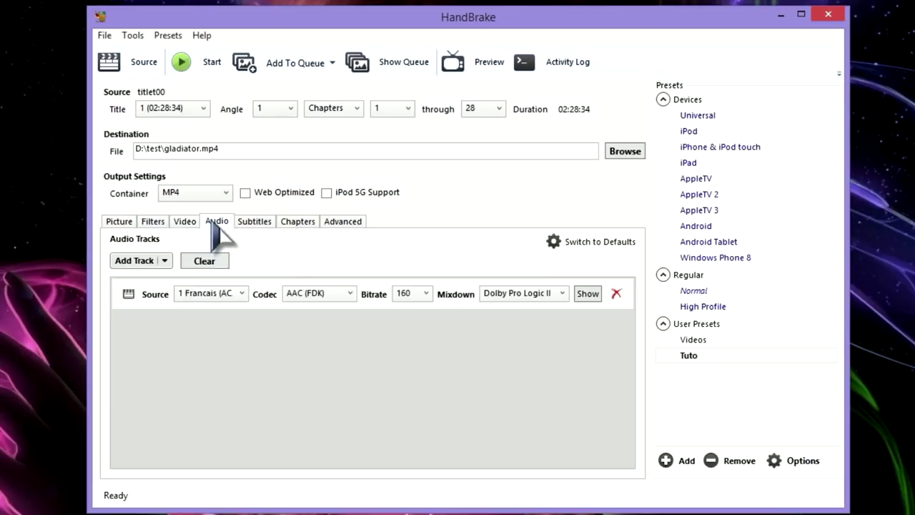
{"action": "left_click", "coordinate": [350, 293]}
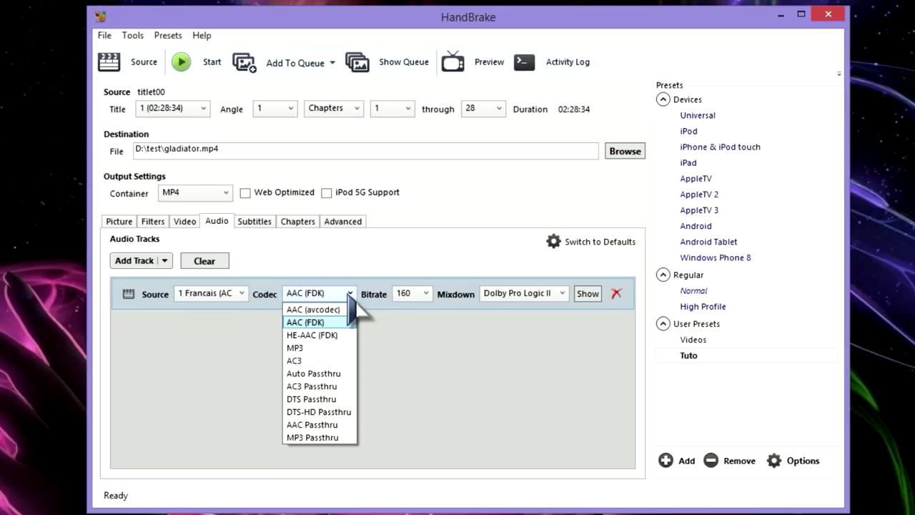
{"action": "left_click", "coordinate": [349, 296]}
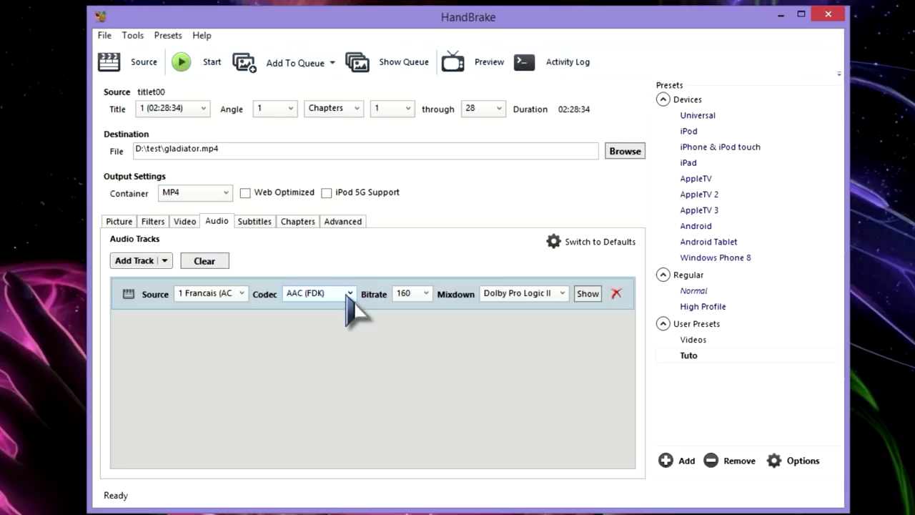
{"action": "left_click", "coordinate": [257, 226]}
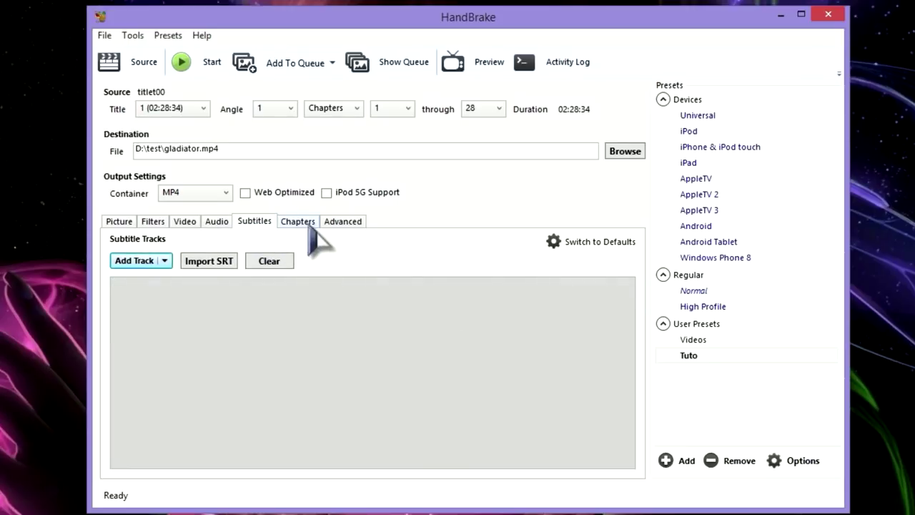
{"action": "left_click", "coordinate": [309, 224]}
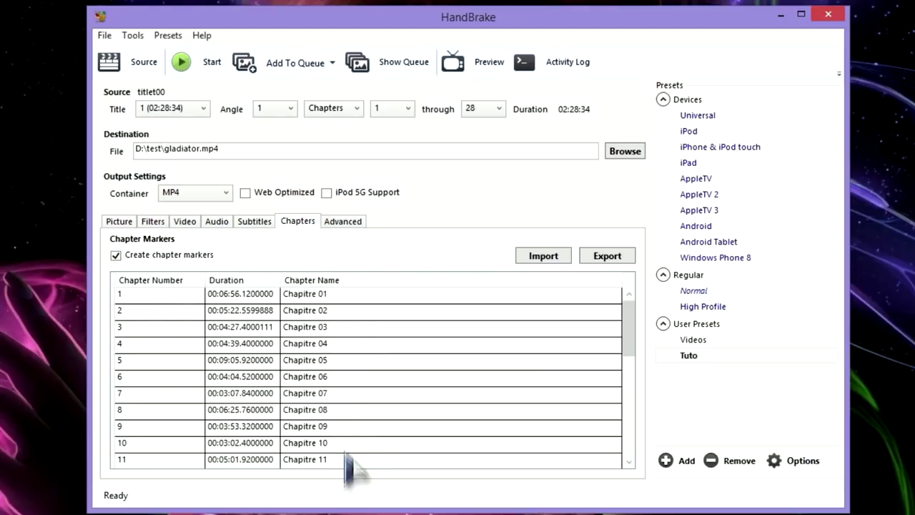
- Copy the whole x264 encoder options string, clear it, paste it back into the same field, and reapply the Tuto preset
{"action": "left_click", "coordinate": [346, 222]}
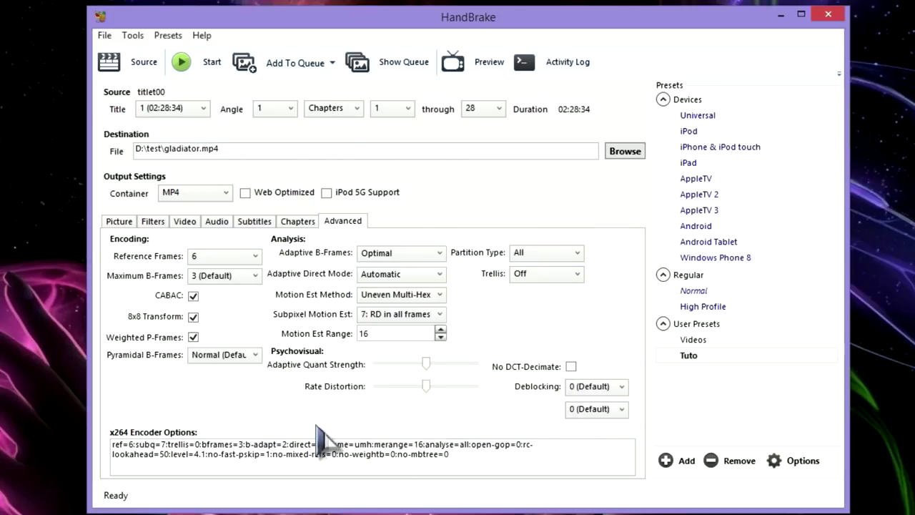
{"action": "left_click_drag", "start_coordinate": [449, 455], "coordinate": [112, 445]}
{"action": "key", "text": "ctrl+c"}
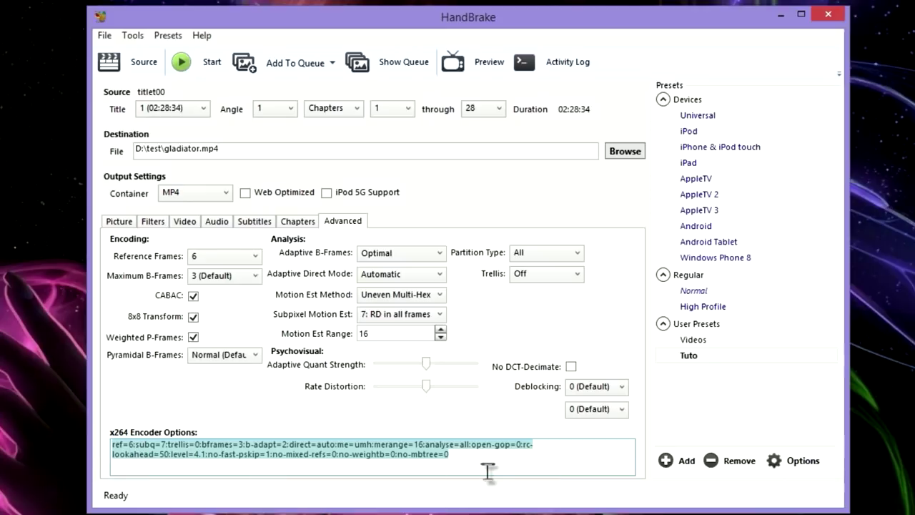
{"action": "key", "text": "Delete"}
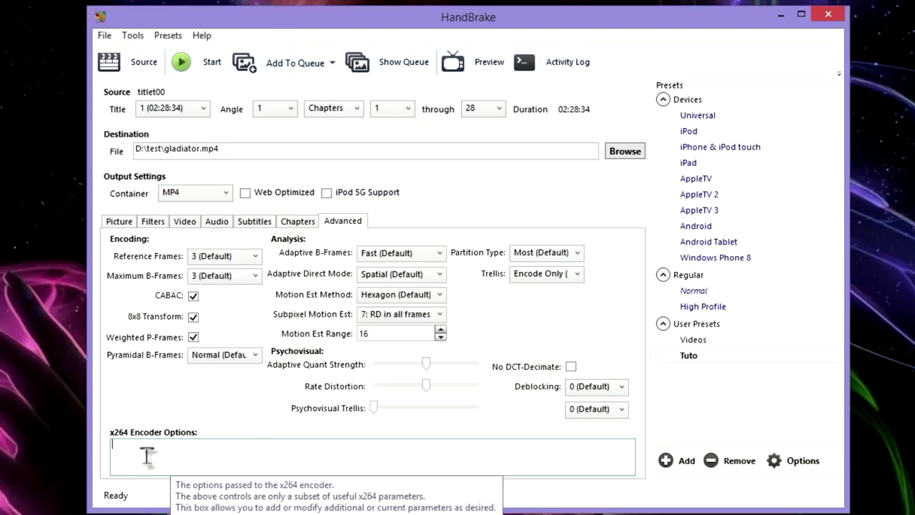
{"action": "key", "text": "ctrl+v"}
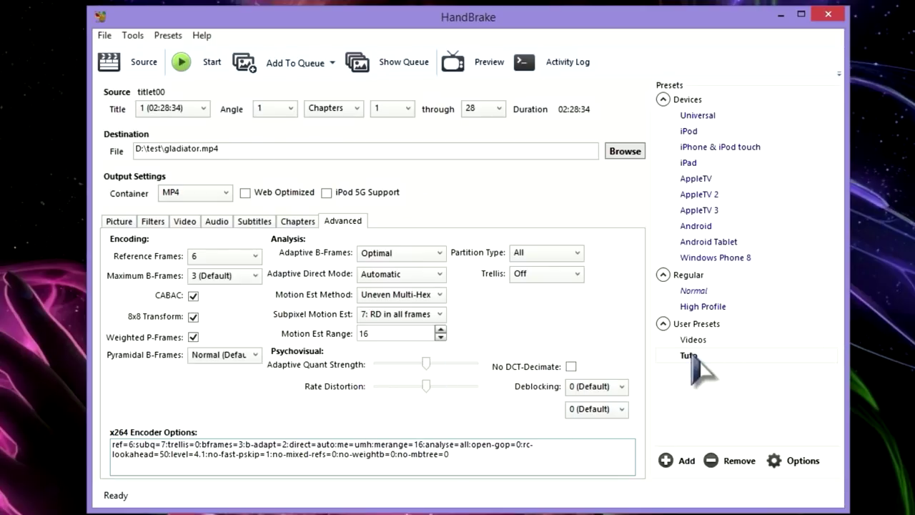
{"action": "left_click", "coordinate": [691, 357]}
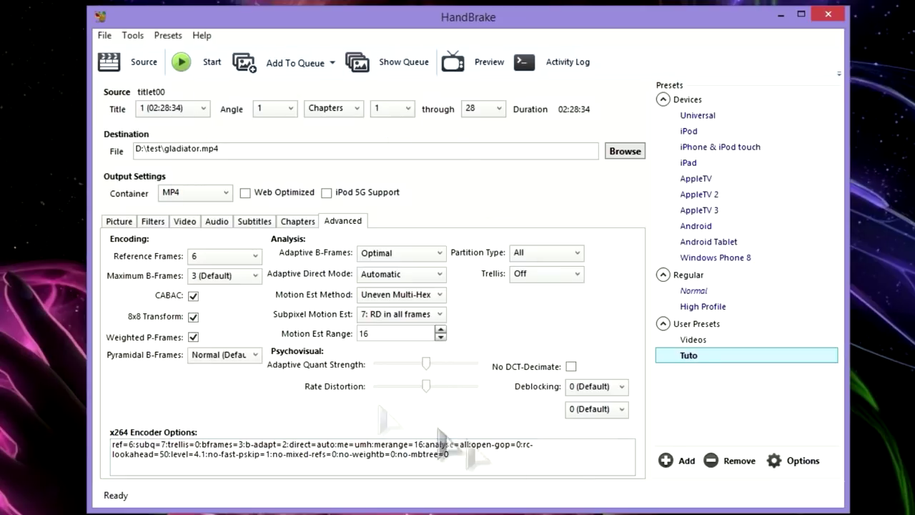
- Save the current settings as a new preset named test and check it by applying Normal and reapplying test
{"action": "left_click", "coordinate": [673, 467]}
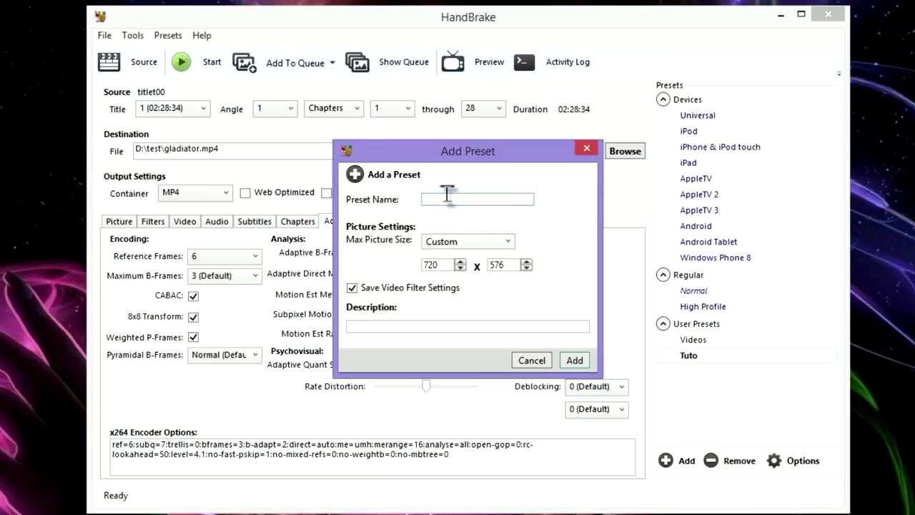
{"action": "type", "text": "test"}
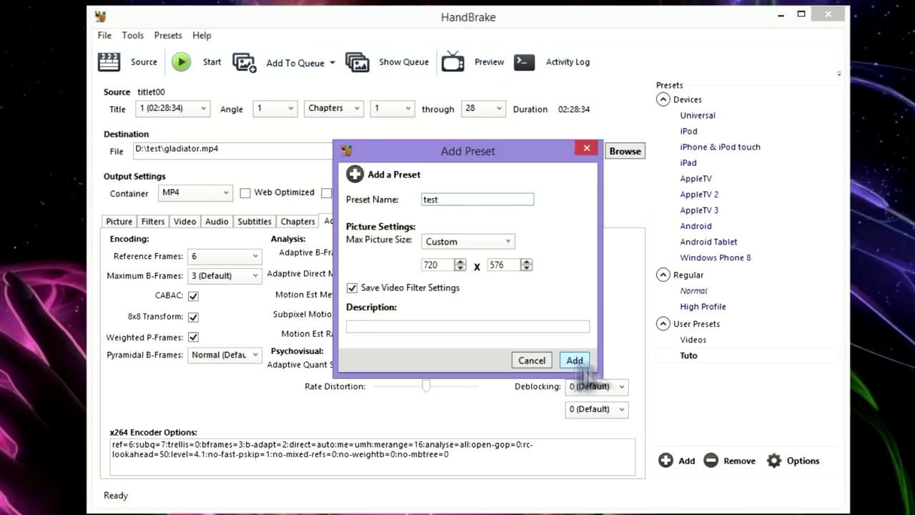
{"action": "left_click", "coordinate": [576, 362]}
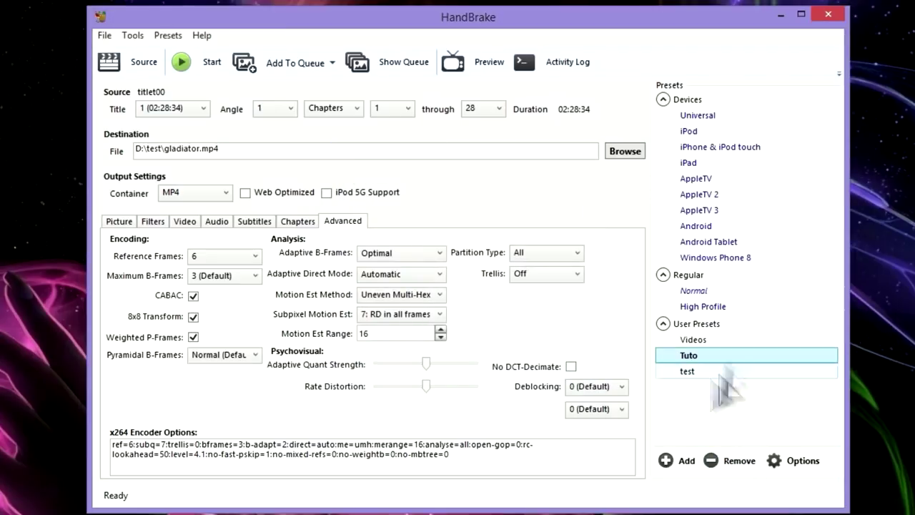
{"action": "left_click", "coordinate": [702, 291]}
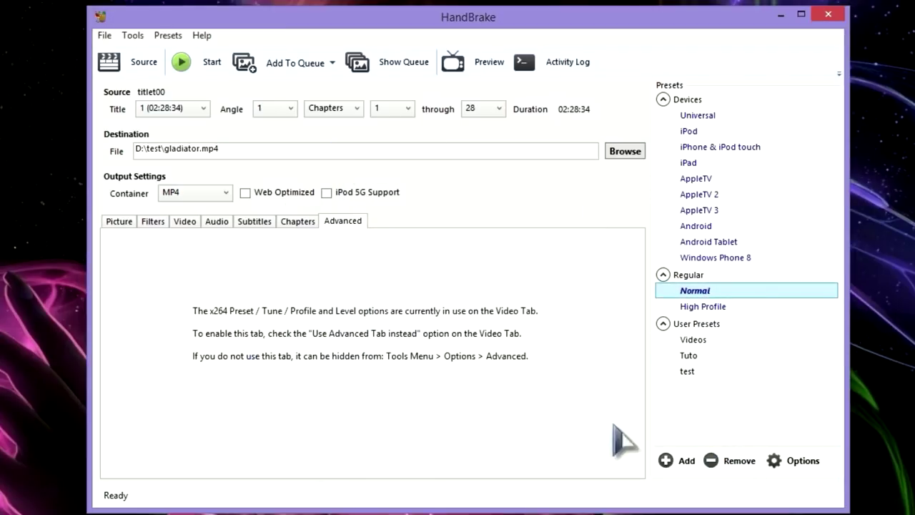
{"action": "left_click", "coordinate": [688, 371]}
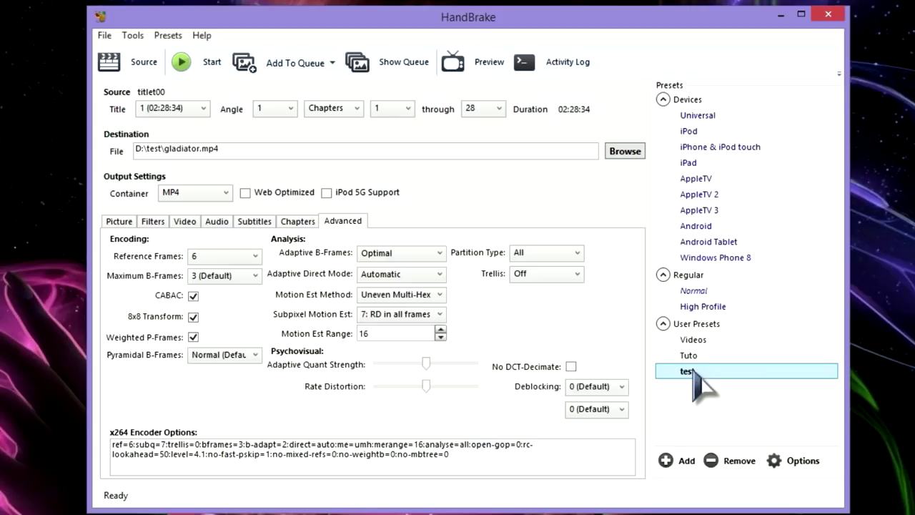
- Apply the Tuto preset, start encoding gladiator.mp4 and minimize the HandBrake window
{"action": "left_click", "coordinate": [689, 355]}
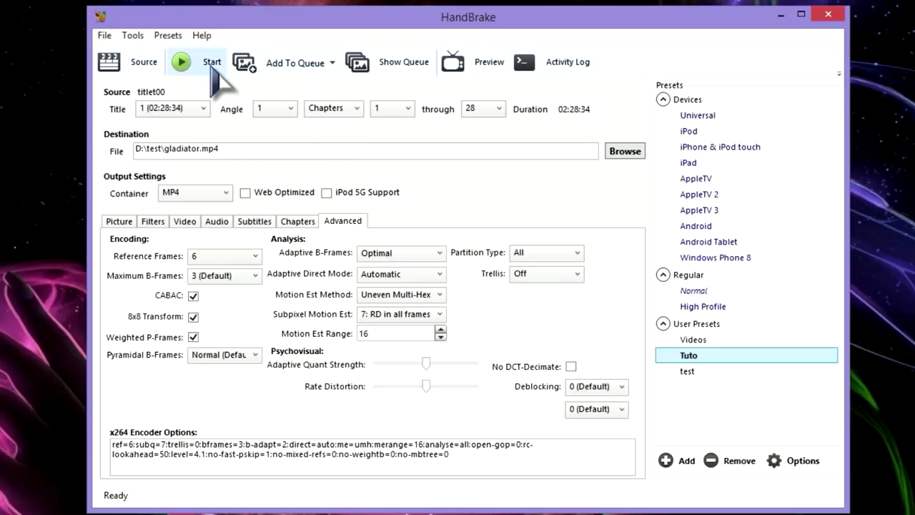
{"action": "left_click", "coordinate": [212, 70]}
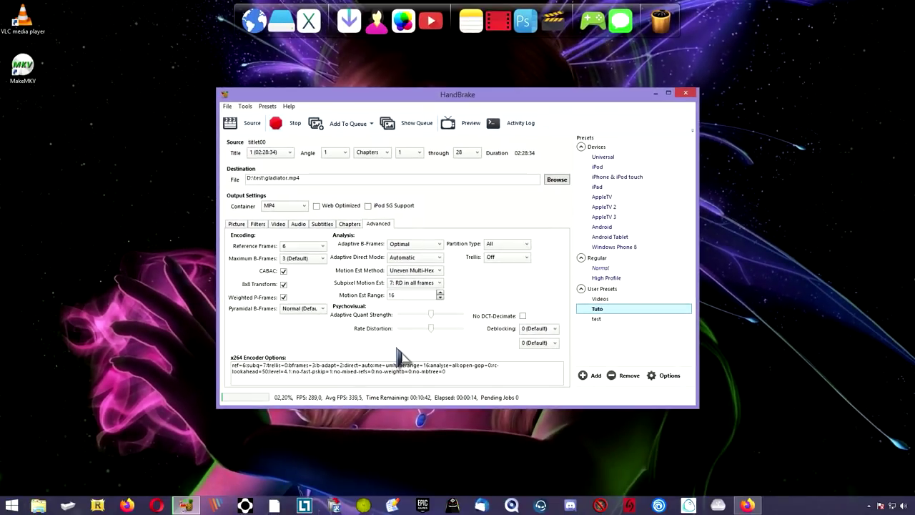
{"action": "key", "text": "super+Down"}
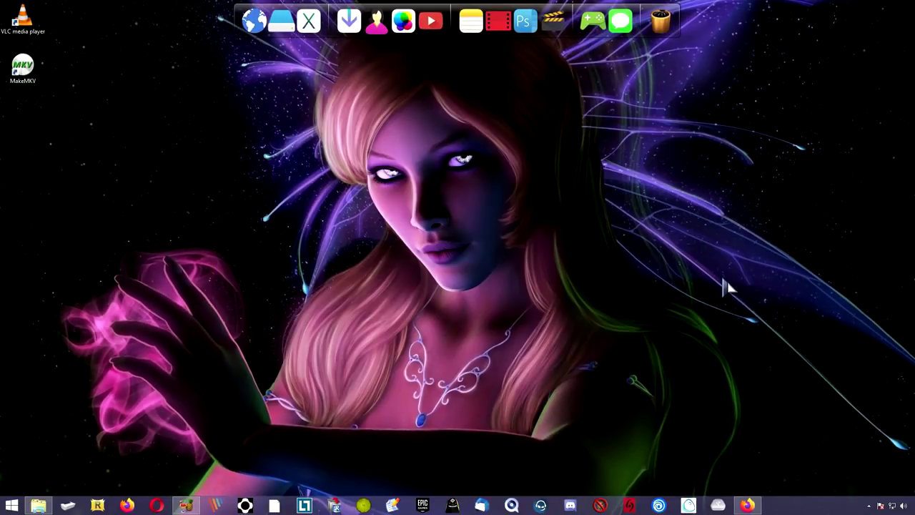
- In the test folder, compare the sizes of title_t00 and gladiator, and play gladiator at several points
{"action": "left_click", "coordinate": [43, 506]}
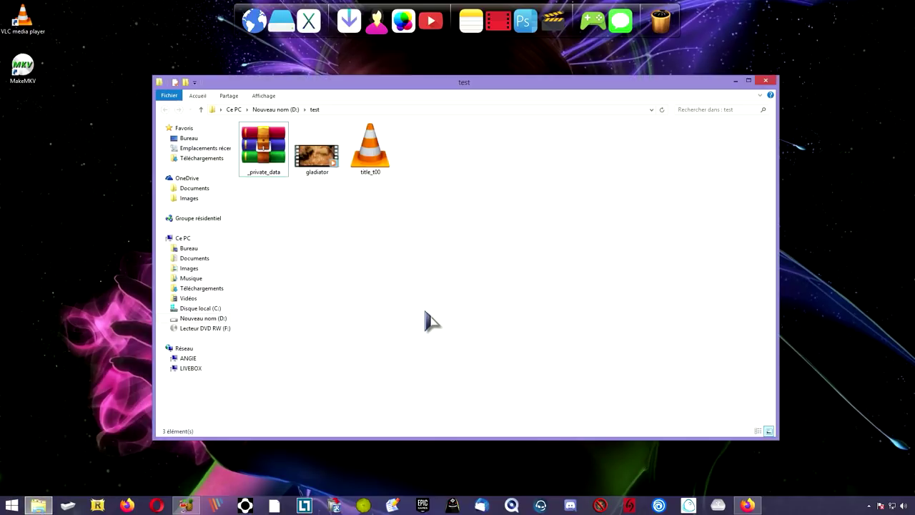
{"action": "left_click", "coordinate": [375, 162]}
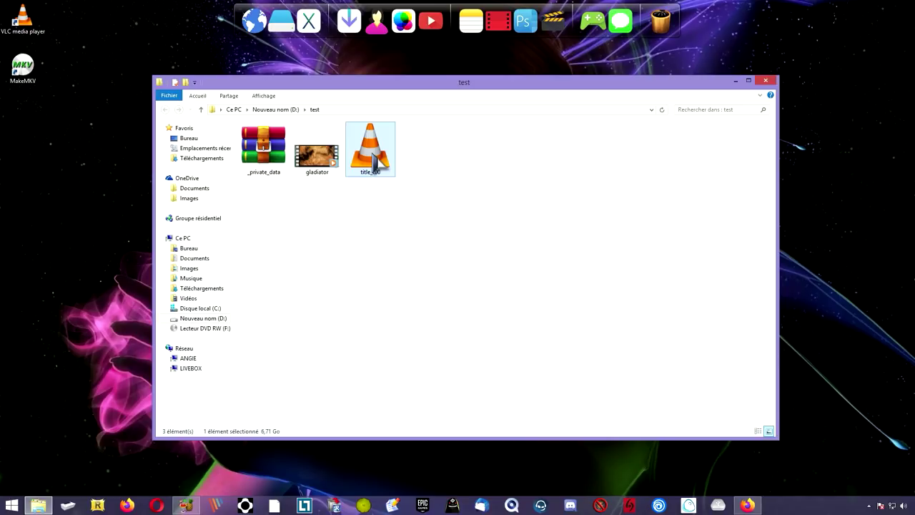
{"action": "left_click", "coordinate": [313, 171]}
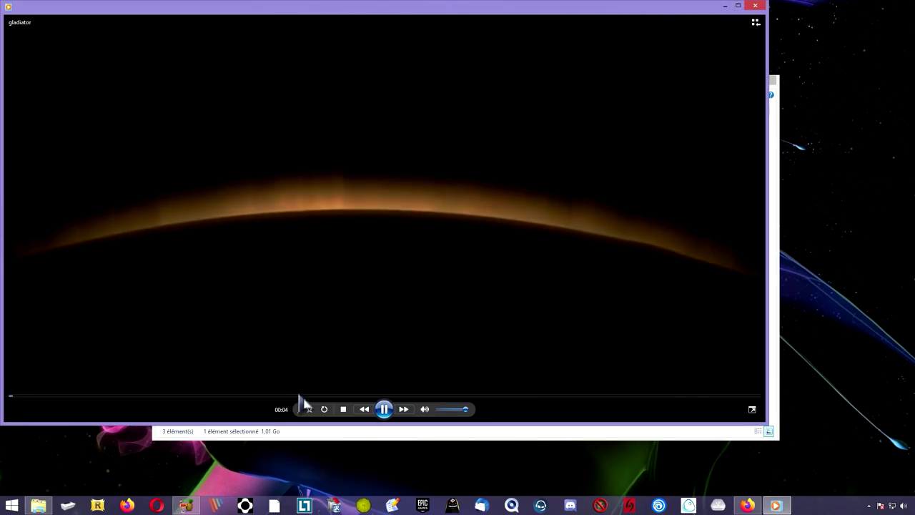
{"action": "left_click", "coordinate": [298, 395]}
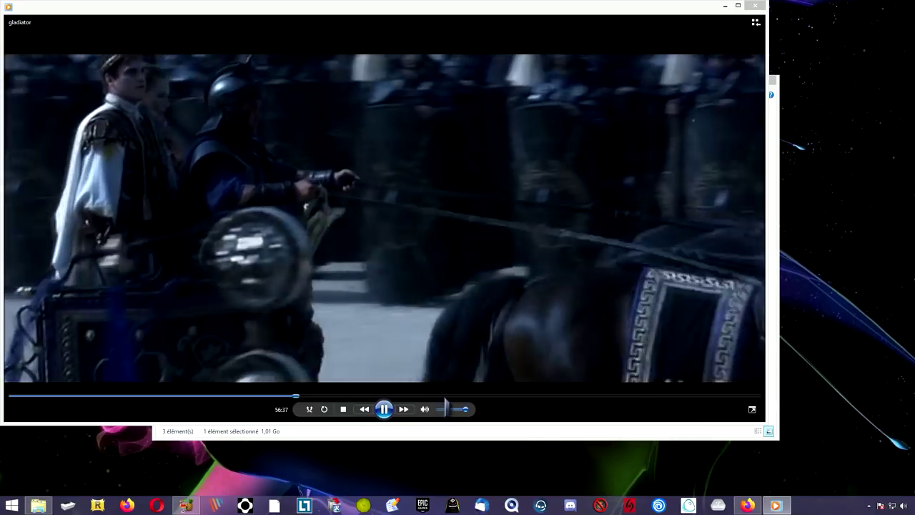
{"action": "left_click", "coordinate": [444, 395]}
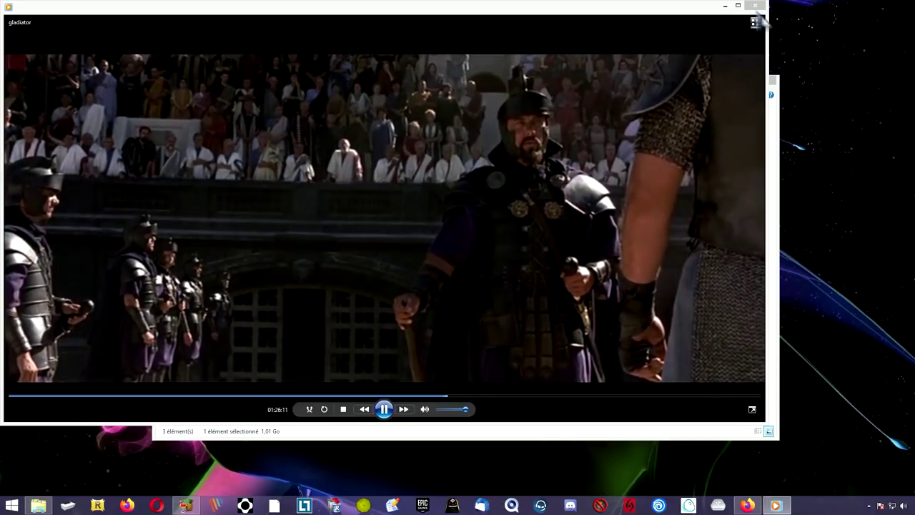
{"action": "left_click", "coordinate": [754, 6]}
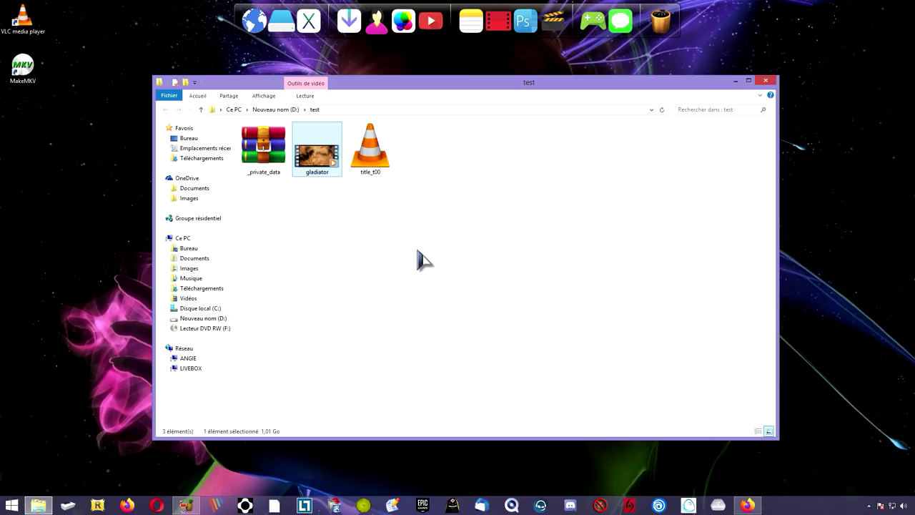
- Minimize the test folder window, bring HandBrake back up and close it
{"action": "left_click", "coordinate": [736, 81]}
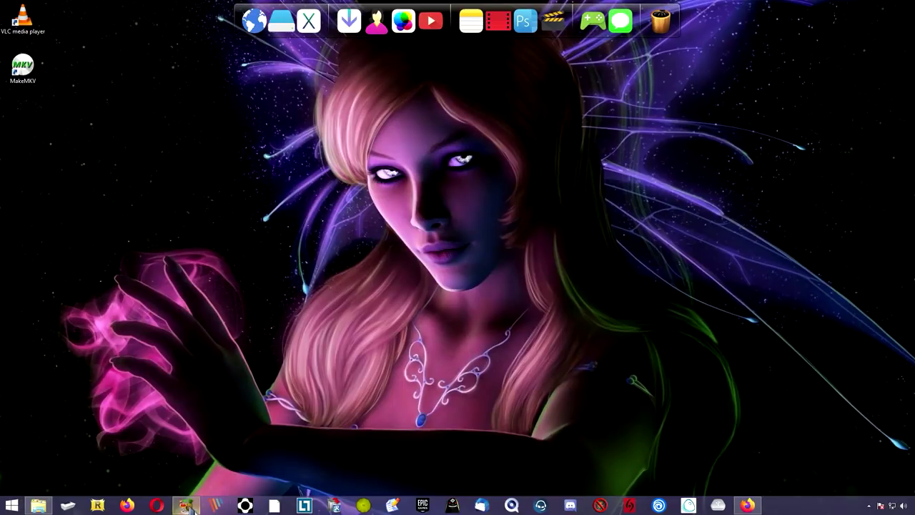
{"action": "left_click", "coordinate": [188, 506]}
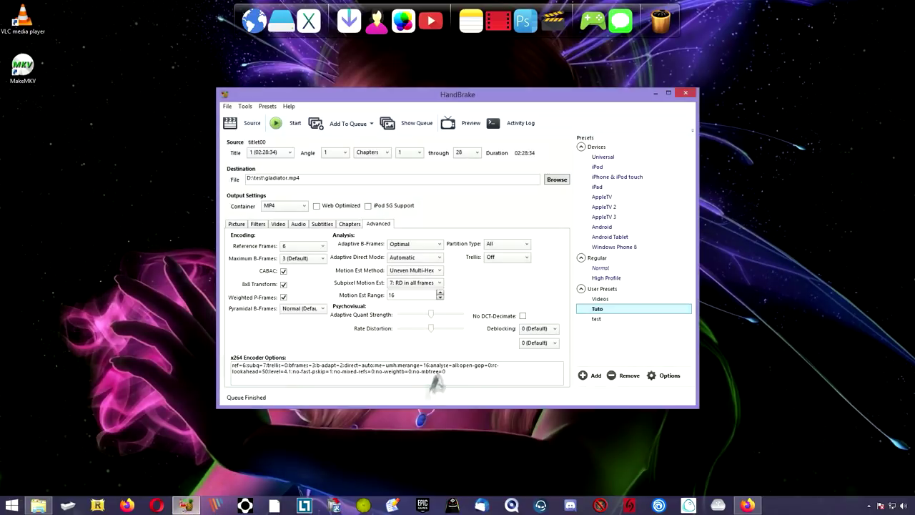
{"action": "left_click", "coordinate": [554, 385]}
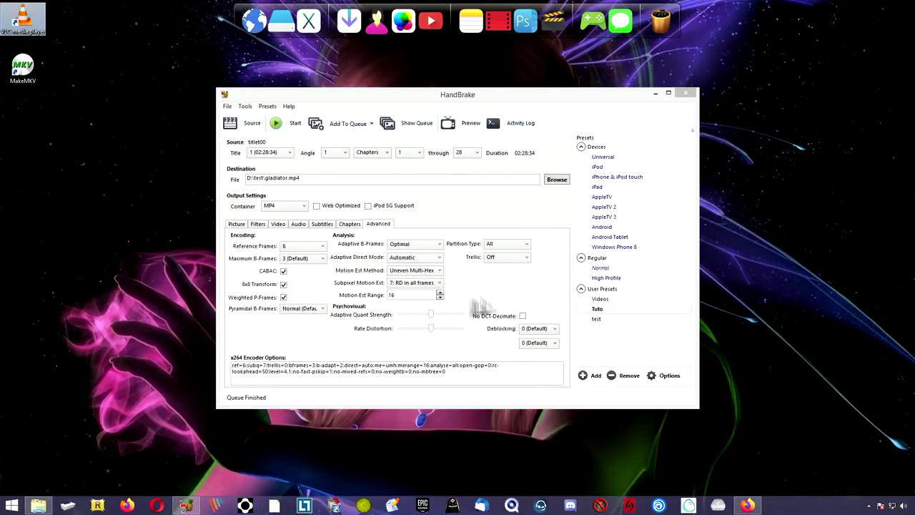
{"action": "left_click", "coordinate": [686, 93]}
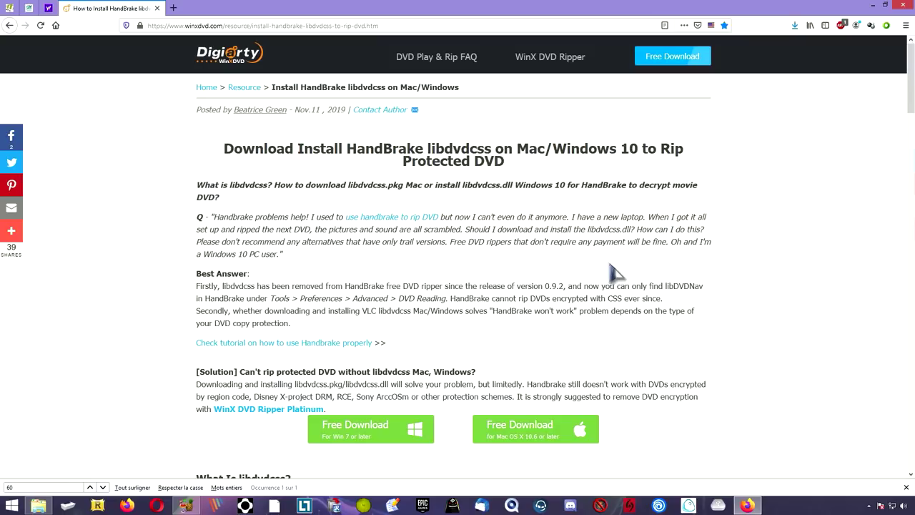
- Download libdvdcss-2.dll for Windows 64 bit from the HandBrake libdvdcss installation page and save the file
{"action": "left_click_drag", "start_coordinate": [429, 148], "coordinate": [455, 148]}
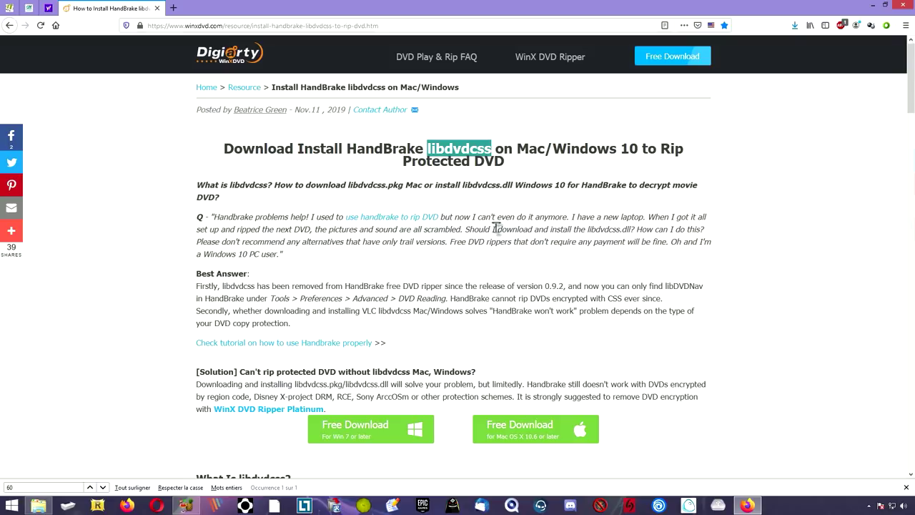
{"action": "left_click", "coordinate": [496, 228]}
{"action": "scroll", "coordinate": [510, 239], "scroll_direction": "down", "scroll_amount": 5}
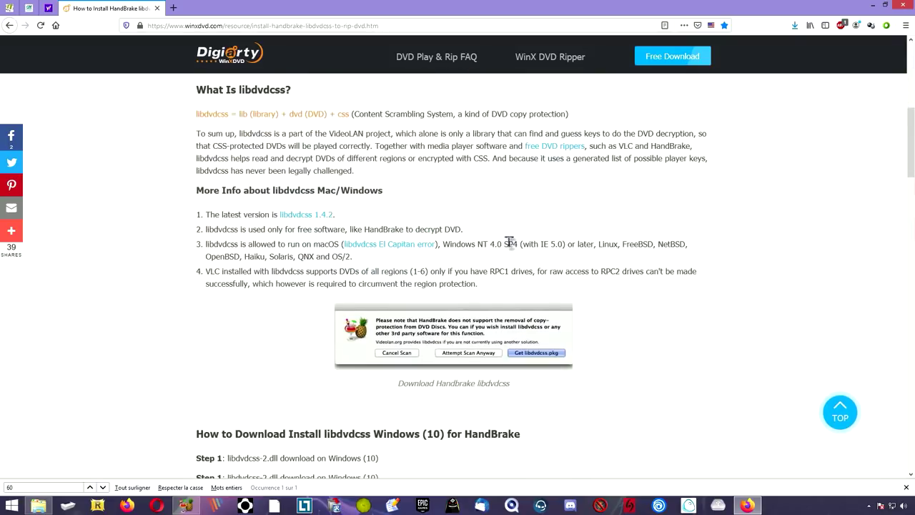
{"action": "scroll", "coordinate": [509, 242], "scroll_direction": "down", "scroll_amount": 4}
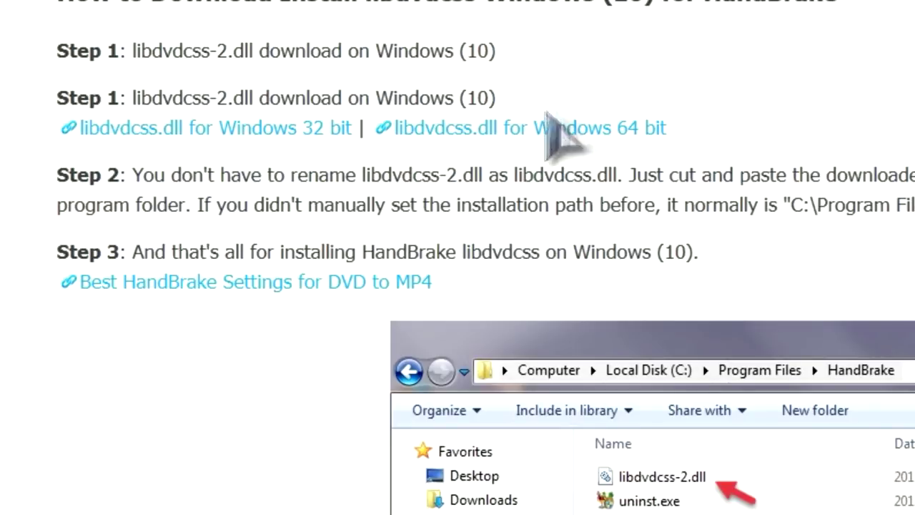
{"action": "left_click", "coordinate": [577, 131]}
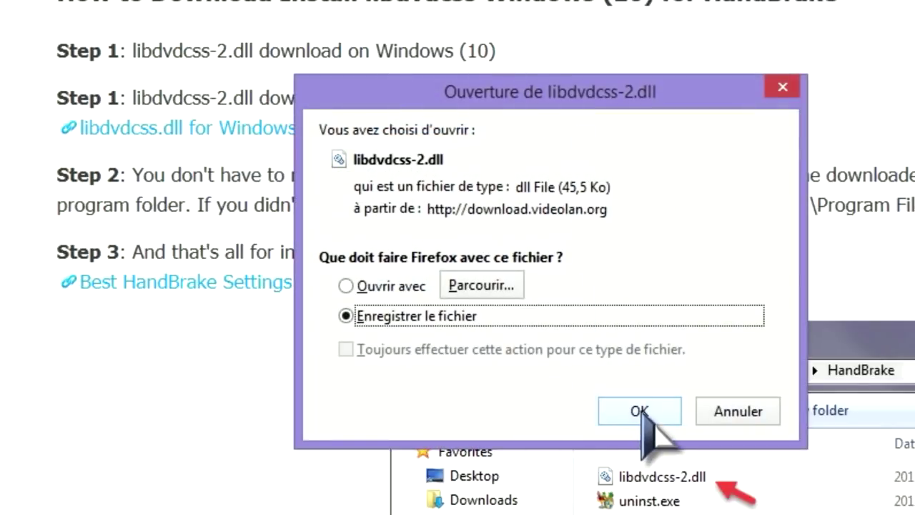
{"action": "left_click", "coordinate": [639, 411]}
- Search the web for "virus total" in a new browser tab and open the VirusTotal site
{"action": "left_click", "coordinate": [280, 8]}
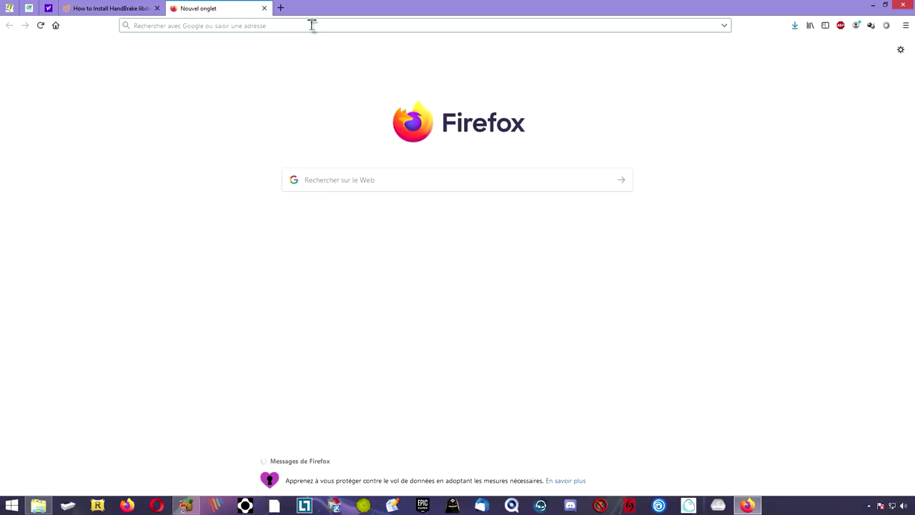
{"action": "type", "text": "virus total"}
{"action": "key", "text": "Return"}
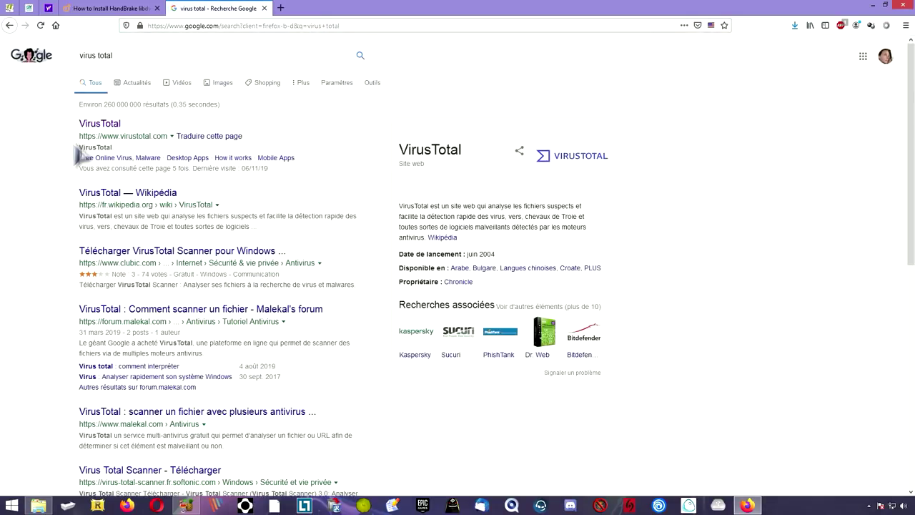
{"action": "left_click", "coordinate": [99, 124]}
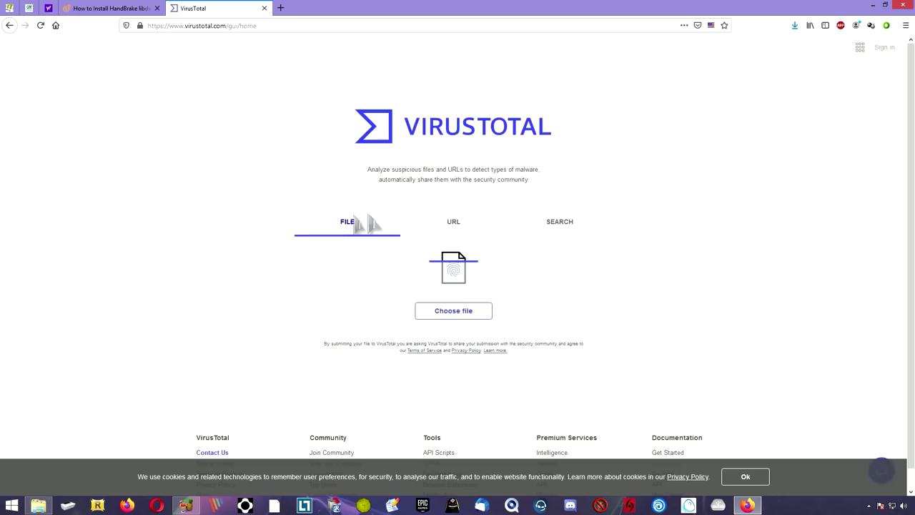
- Scan the downloaded libdvdcss-2.dll on VirusTotal, review the antivirus detection list and close the tab
{"action": "left_click", "coordinate": [461, 319]}
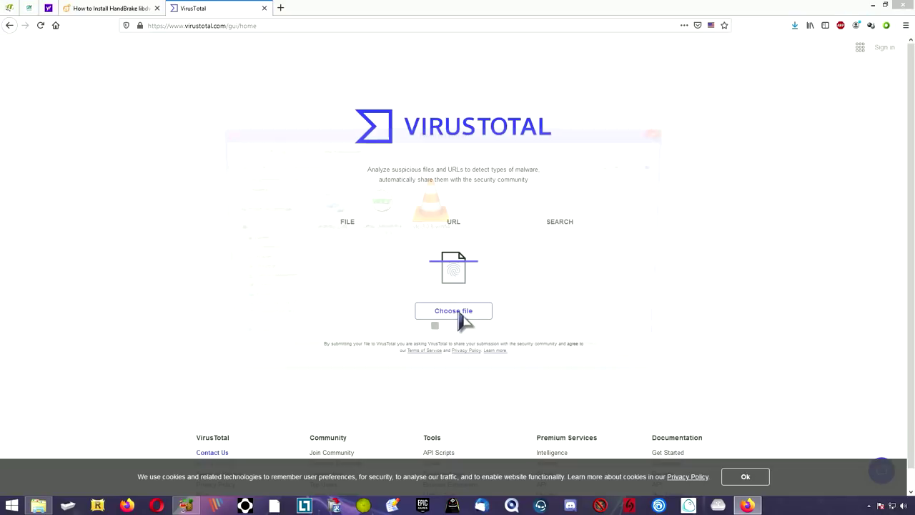
{"action": "left_click", "coordinate": [325, 206]}
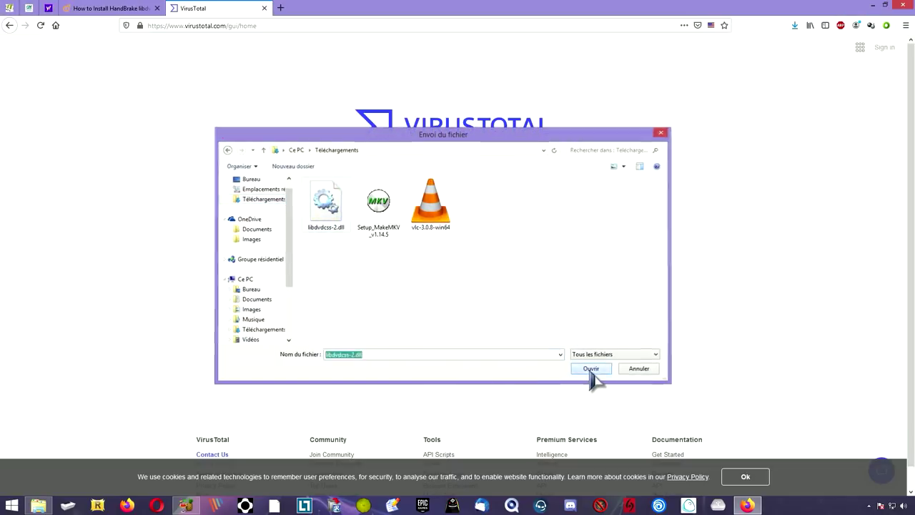
{"action": "left_click", "coordinate": [590, 369]}
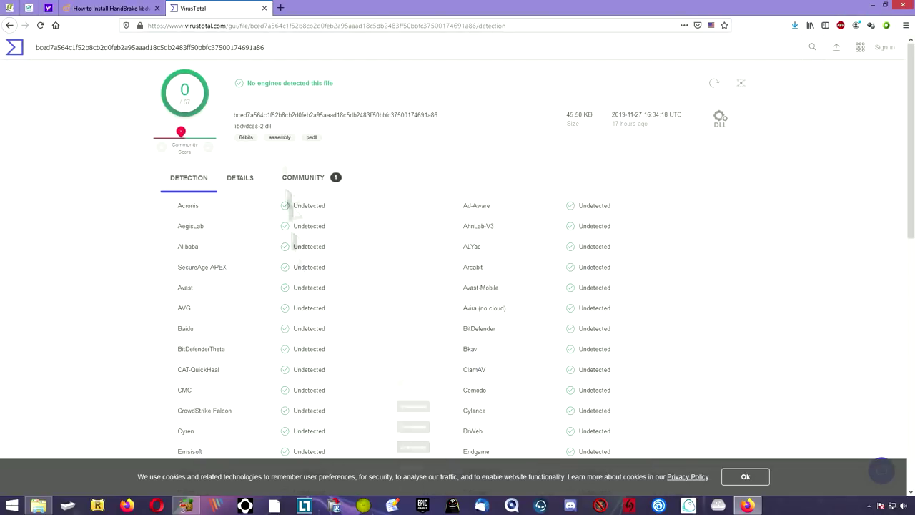
{"action": "mouse_move", "coordinate": [909, 191]}
{"action": "left_mouse_down"}
{"action": "mouse_move", "coordinate": [909, 308]}
{"action": "mouse_move", "coordinate": [911, 207]}
{"action": "left_mouse_up"}
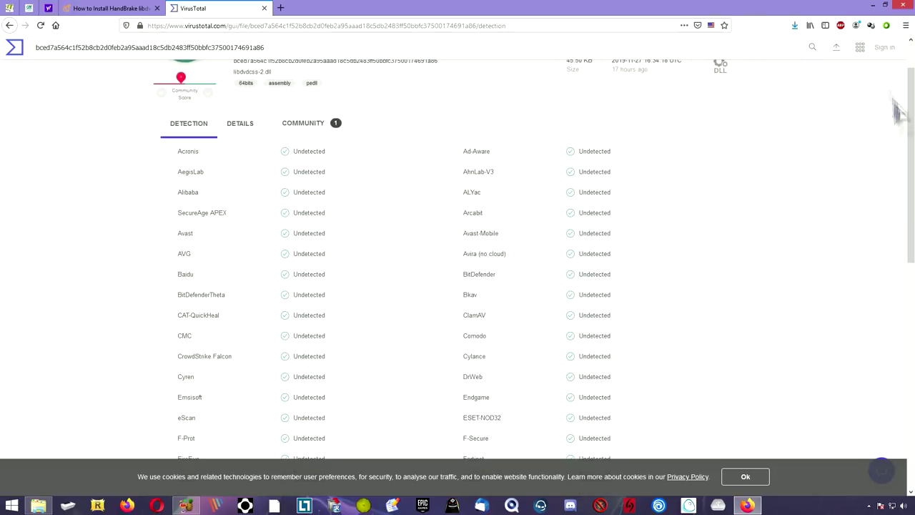
{"action": "left_click", "coordinate": [264, 8]}
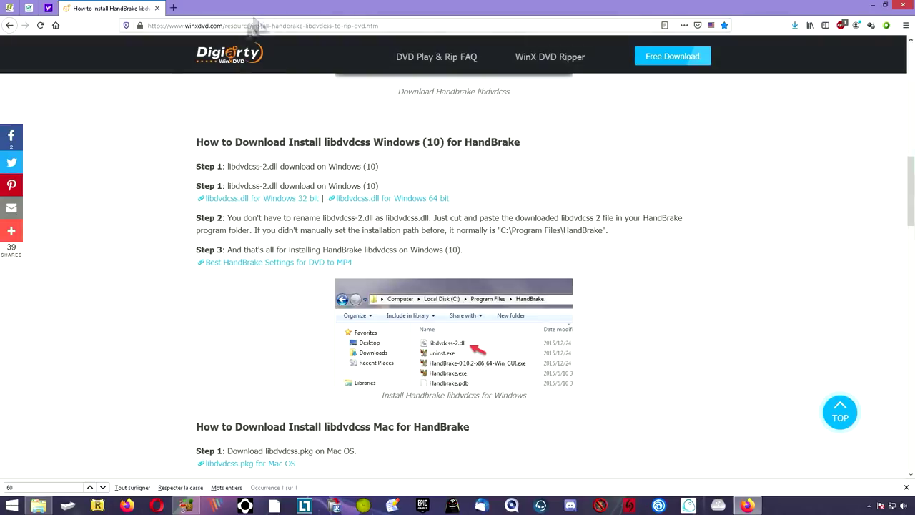
- Minimize the browser, open the Téléchargements folder and select libdvdcss-2.dll
{"action": "left_click", "coordinate": [874, 6]}
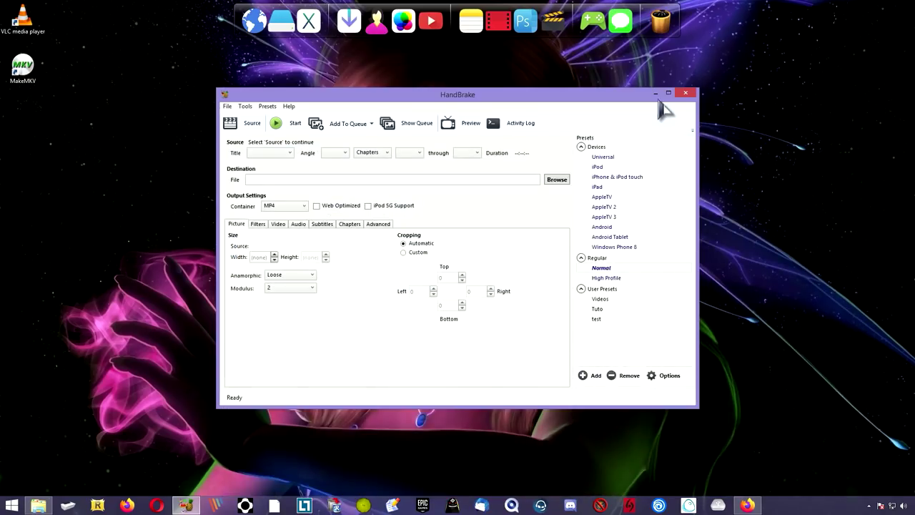
{"action": "left_click", "coordinate": [349, 22]}
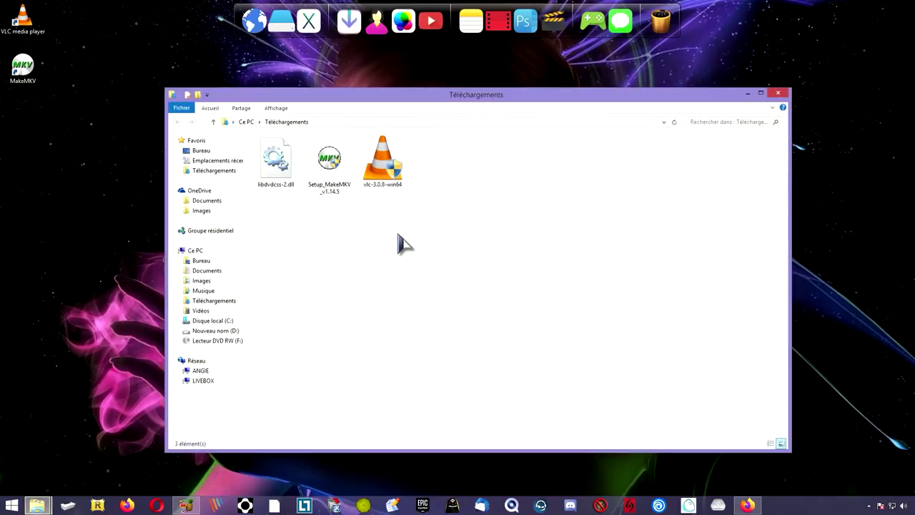
{"action": "left_click", "coordinate": [288, 172]}
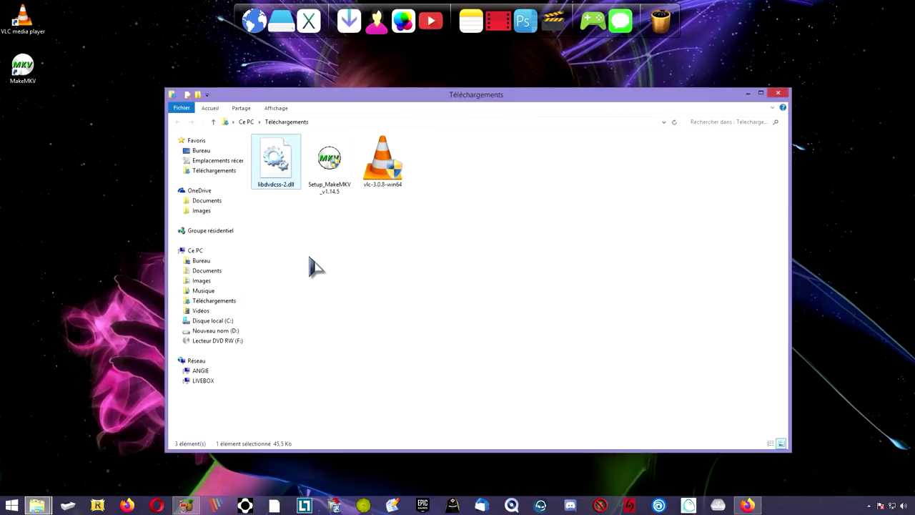
- Open the Handbrake installation folder under Programmes on Disque local (C:) in a new Explorer window
{"action": "left_click", "coordinate": [288, 35]}
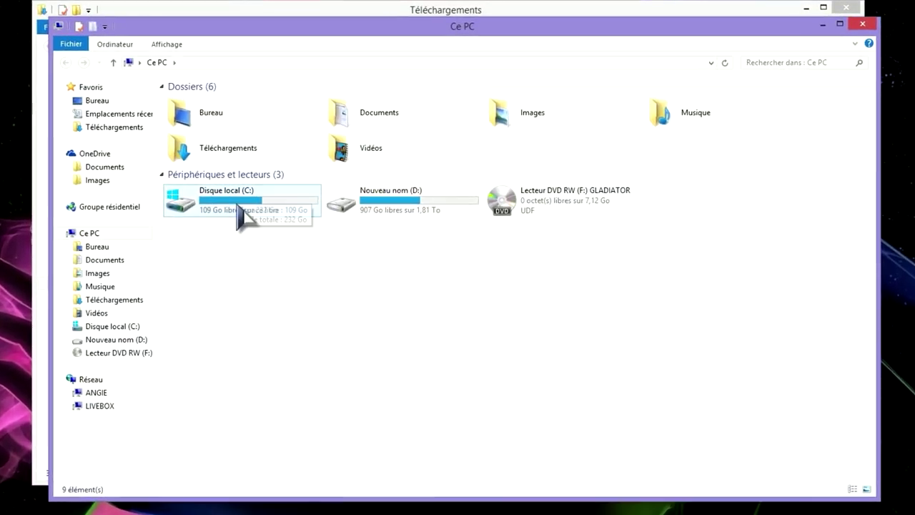
{"action": "left_click", "coordinate": [320, 240]}
{"action": "double_click", "coordinate": [238, 204]}
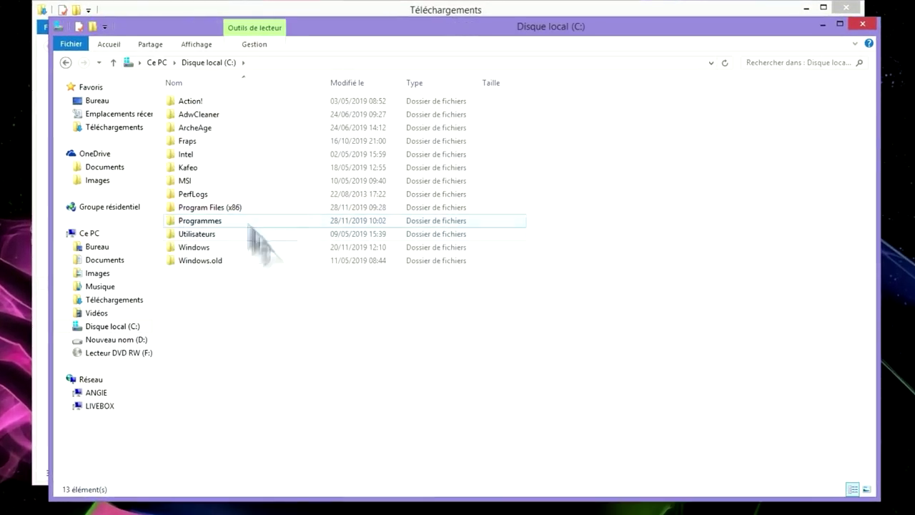
{"action": "double_click", "coordinate": [213, 208]}
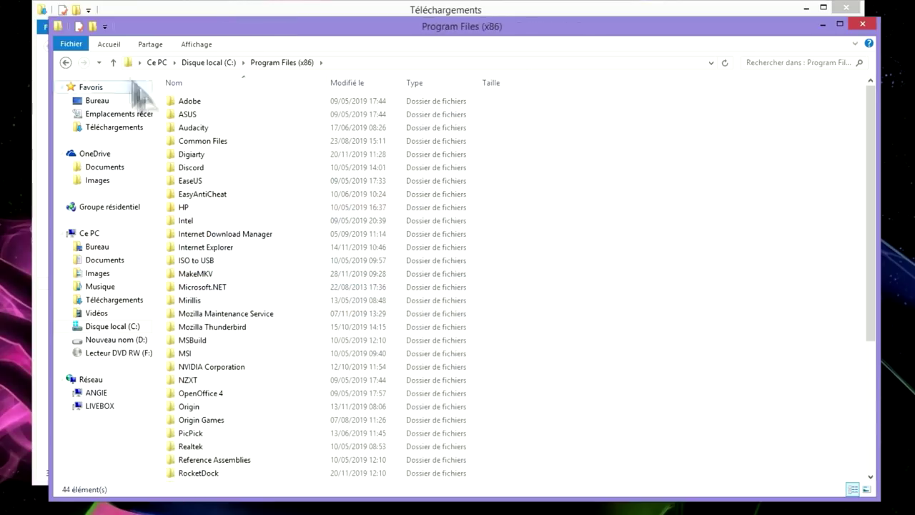
{"action": "left_click", "coordinate": [65, 62]}
{"action": "double_click", "coordinate": [211, 222]}
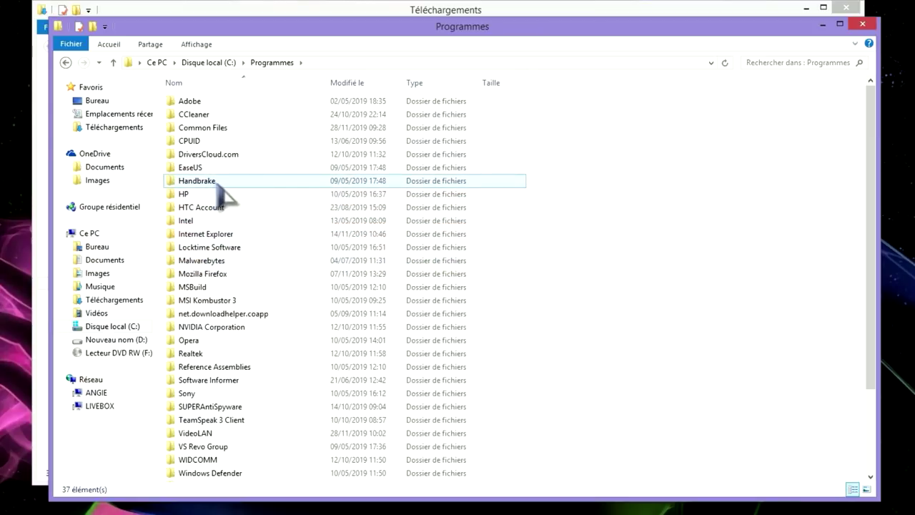
{"action": "double_click", "coordinate": [218, 181]}
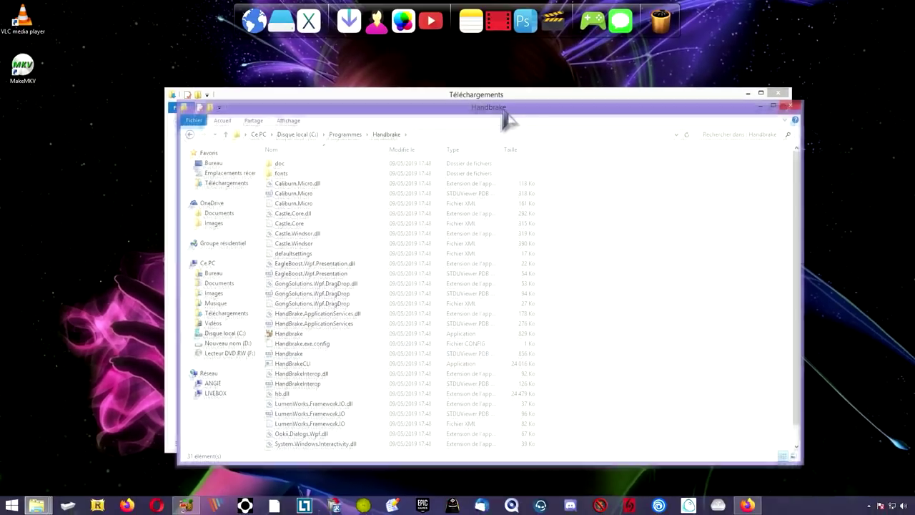
- Arrange the Handbrake and Téléchargements windows side by side and move libdvdcss-2.dll into the Handbrake folder
{"action": "left_click_drag", "start_coordinate": [495, 72], "coordinate": [319, 118]}
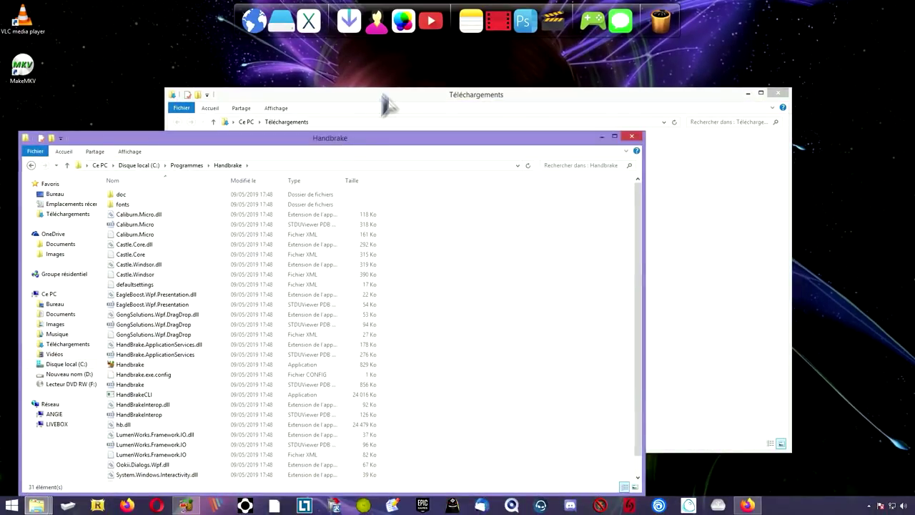
{"action": "left_click_drag", "start_coordinate": [384, 92], "coordinate": [469, 39]}
{"action": "left_click", "coordinate": [366, 135]}
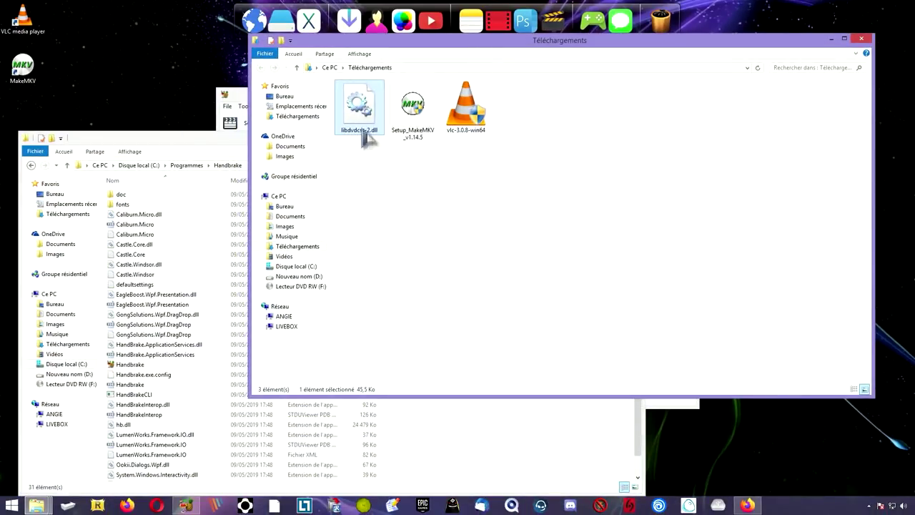
{"action": "left_click_drag", "start_coordinate": [361, 110], "coordinate": [520, 474]}
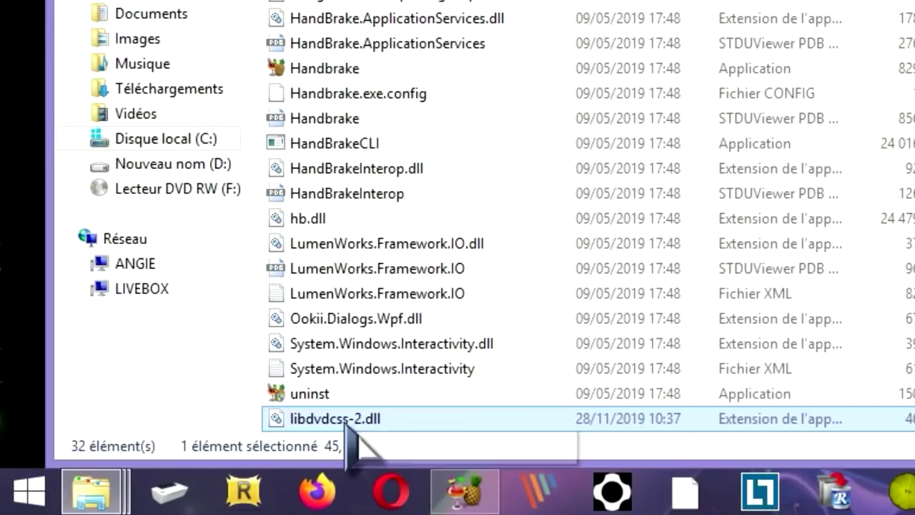
- Start renaming the library in the Handbrake folder and confirm the name libdvdcss-2.dll
{"action": "right_click", "coordinate": [346, 424]}
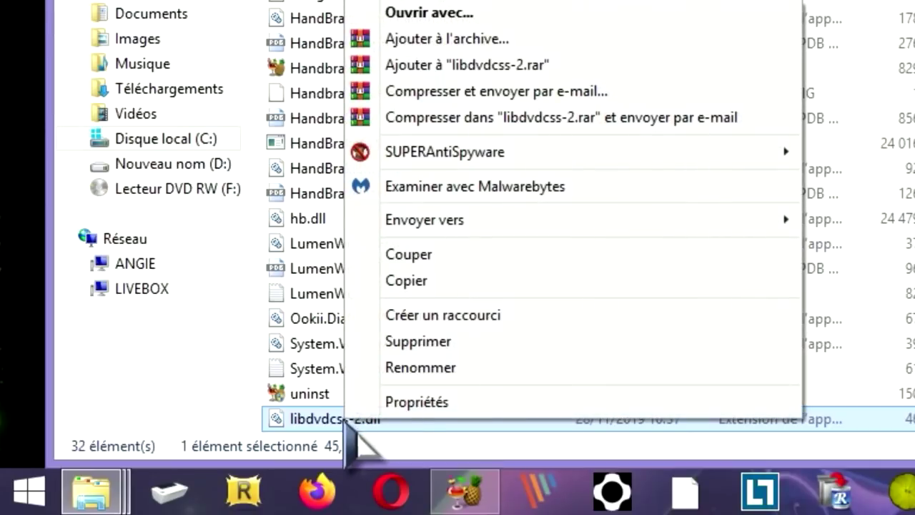
{"action": "left_click", "coordinate": [458, 369]}
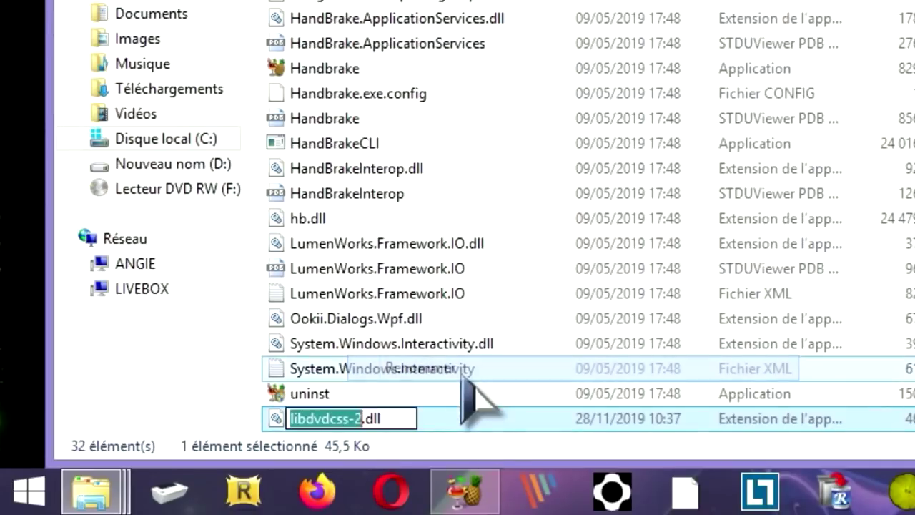
{"action": "left_click", "coordinate": [361, 418]}
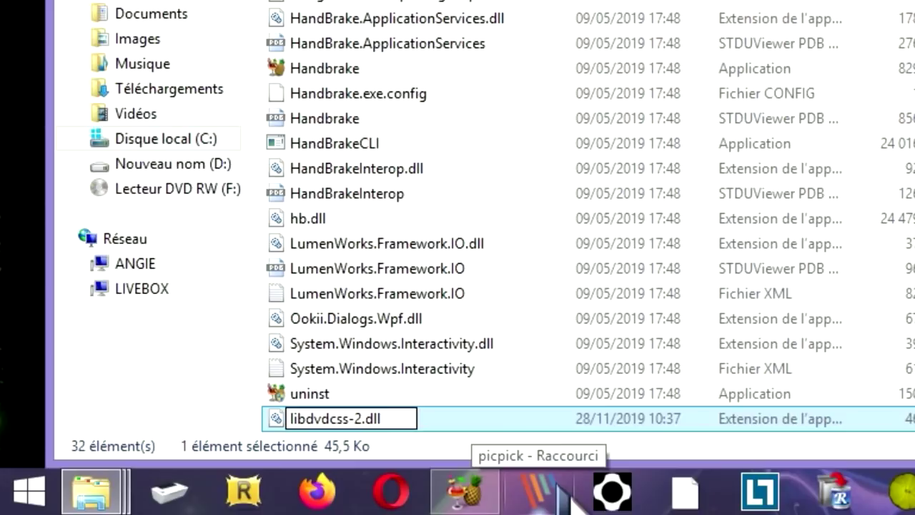
{"action": "key", "text": "BackSpace"}
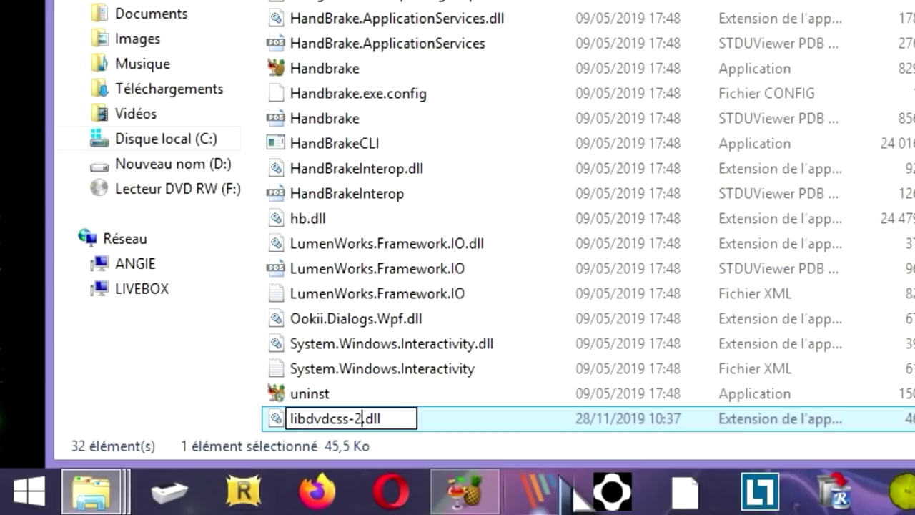
{"action": "key", "text": "Return"}
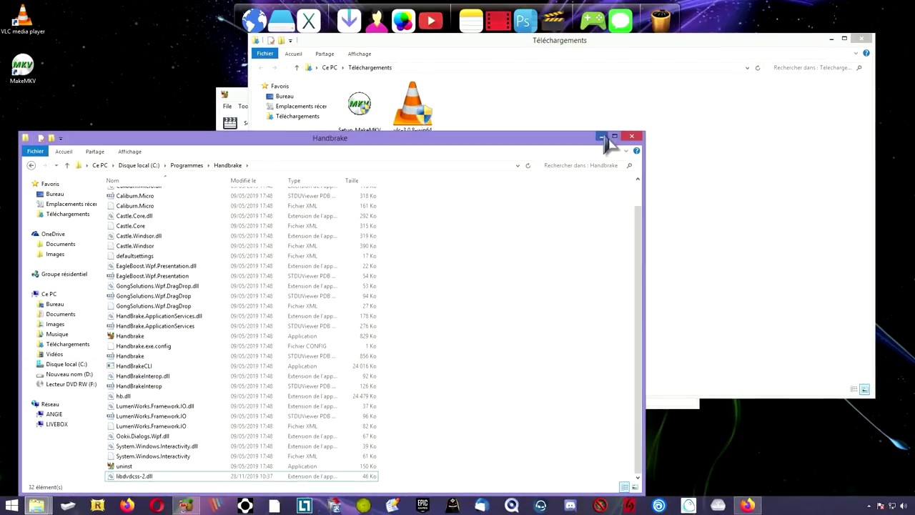
- Minimize both folder windows, then close and relaunch HandBrake
{"action": "left_click", "coordinate": [603, 136]}
{"action": "left_click", "coordinate": [832, 39]}
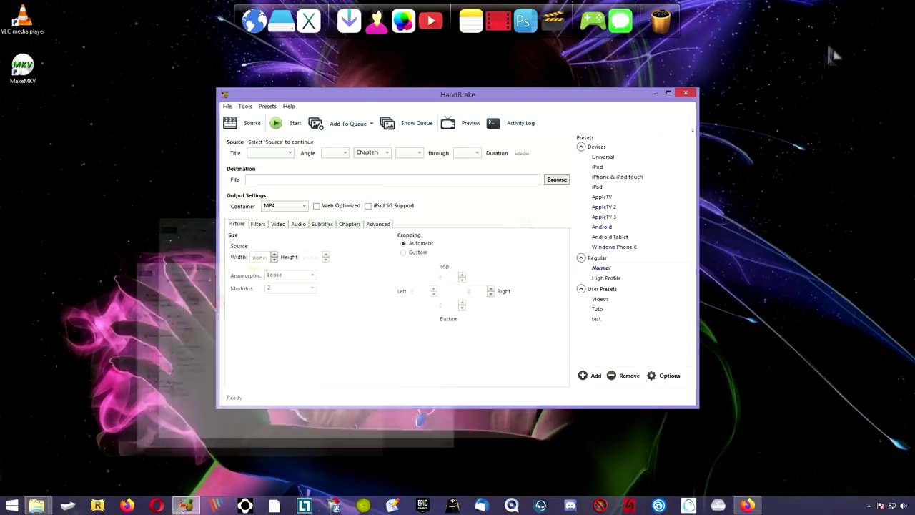
{"action": "left_click", "coordinate": [685, 94]}
{"action": "left_click", "coordinate": [187, 506]}
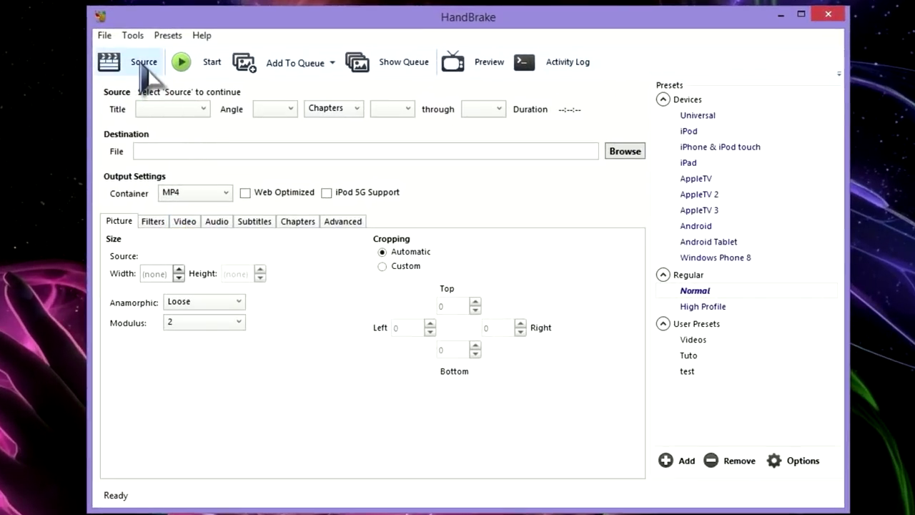
- Load the F:\ (GLADIATOR) DVD drive as the source and display its chapter markers
{"action": "left_click", "coordinate": [144, 63]}
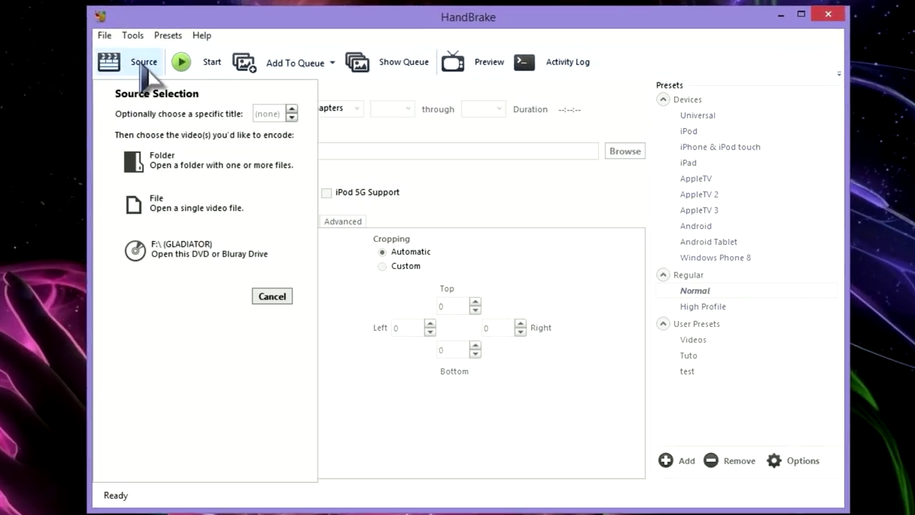
{"action": "left_click", "coordinate": [182, 270]}
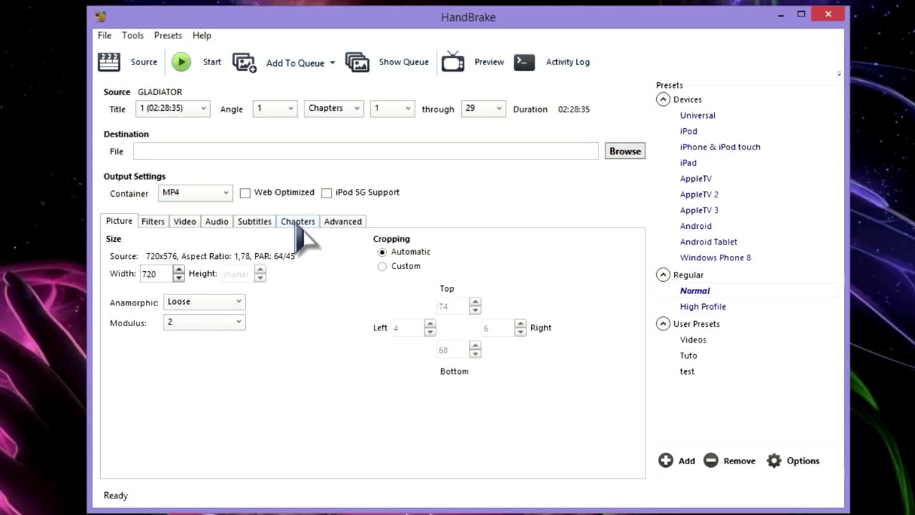
{"action": "left_click", "coordinate": [297, 223]}
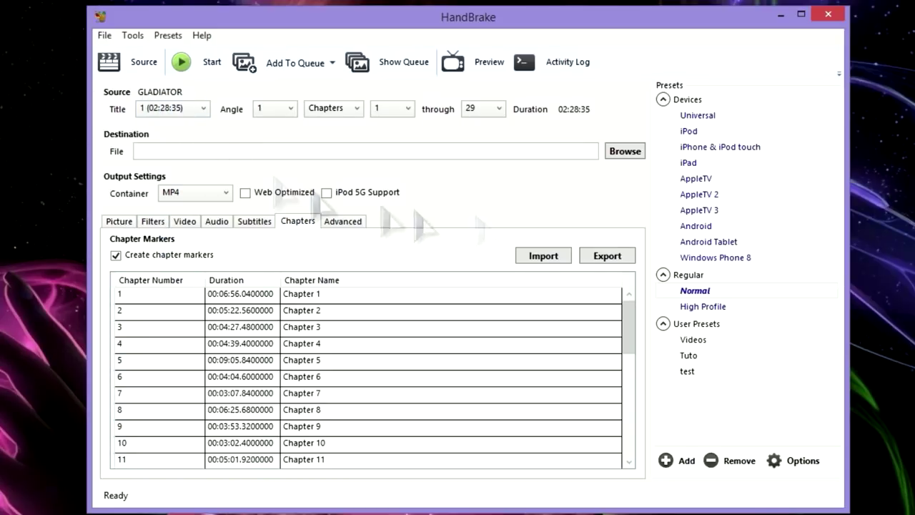
- While choosing the destination file, create a folder named handbrake in D:\test and open it
{"action": "left_click", "coordinate": [625, 152]}
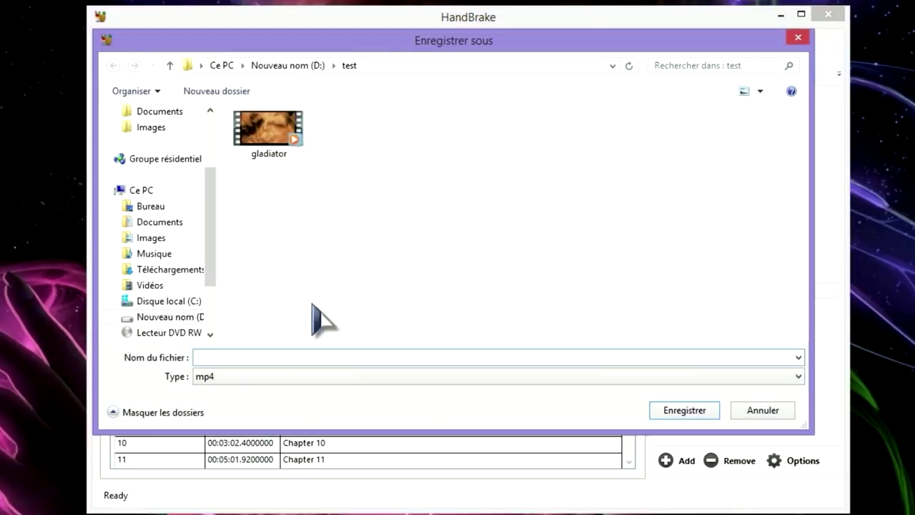
{"action": "right_click", "coordinate": [319, 264]}
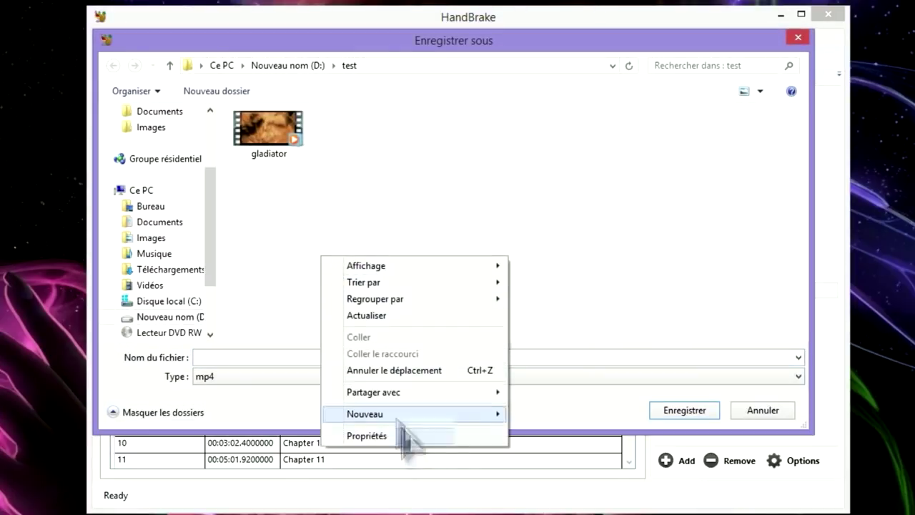
{"action": "mouse_move", "coordinate": [422, 418]}
{"action": "left_click", "coordinate": [565, 415]}
{"action": "type", "text": "handbrake"}
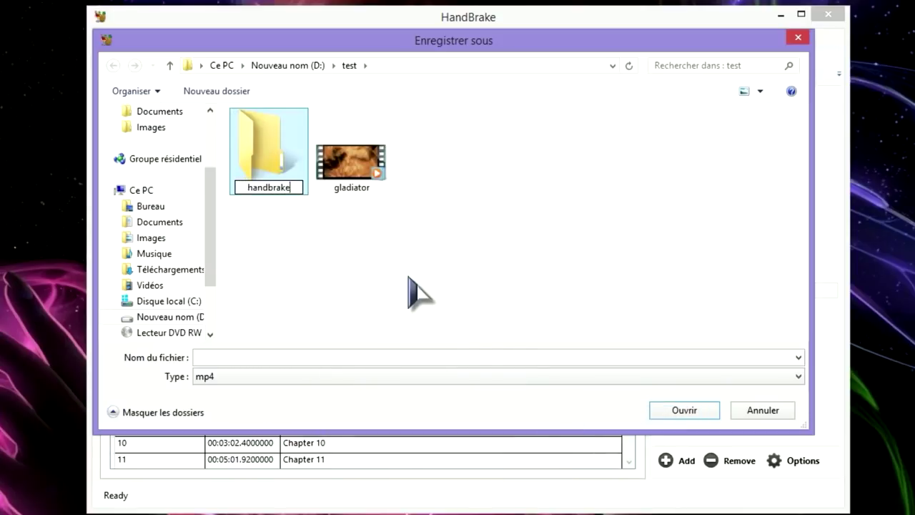
{"action": "key", "text": "Return"}
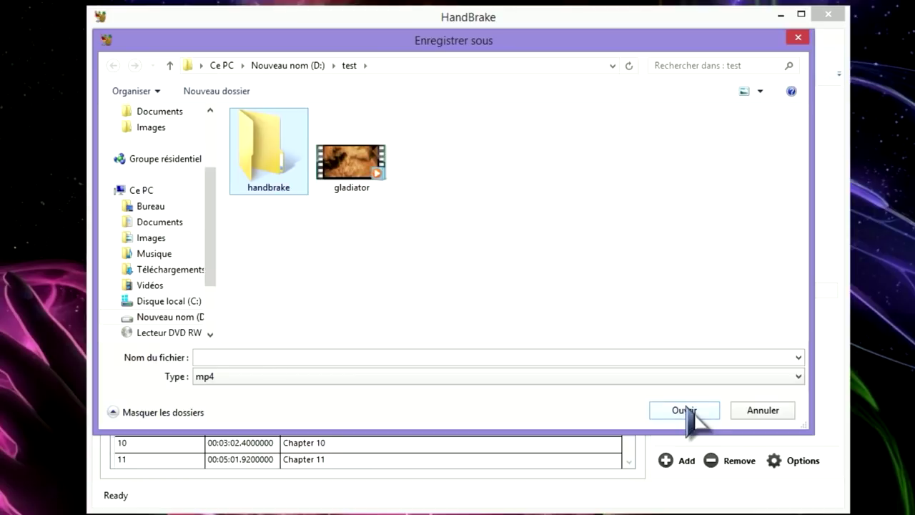
{"action": "left_click", "coordinate": [688, 415]}
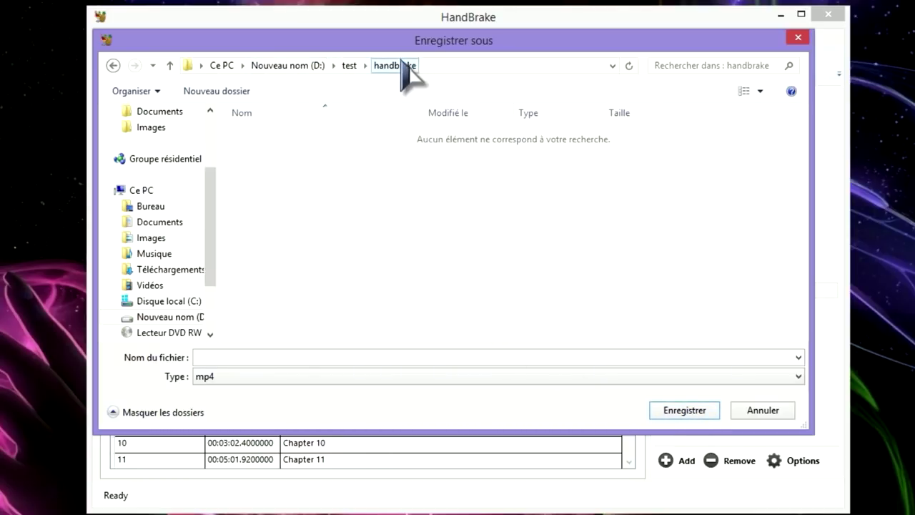
- Name the output file gladiator.mp4 and save it as the destination in the handbrake folder
{"action": "left_click", "coordinate": [278, 356]}
{"action": "type", "text": "gladiator.mp4"}
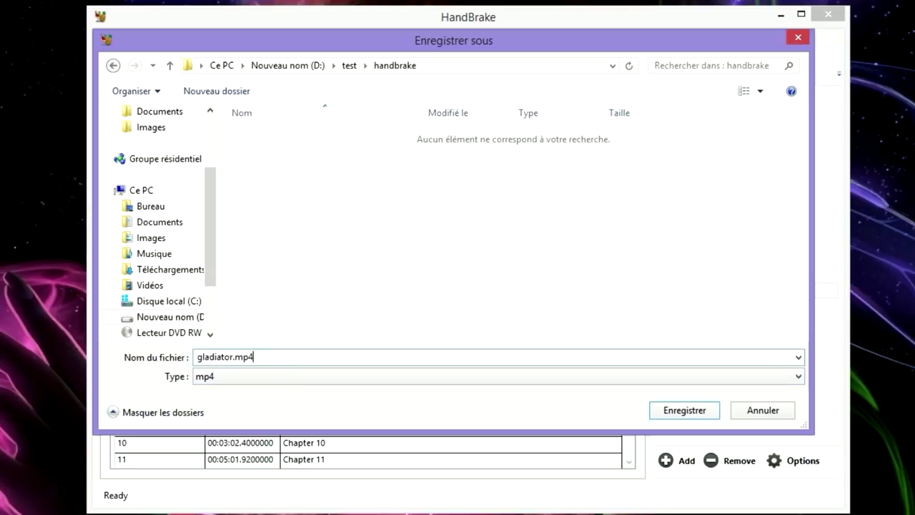
{"action": "left_click", "coordinate": [688, 413]}
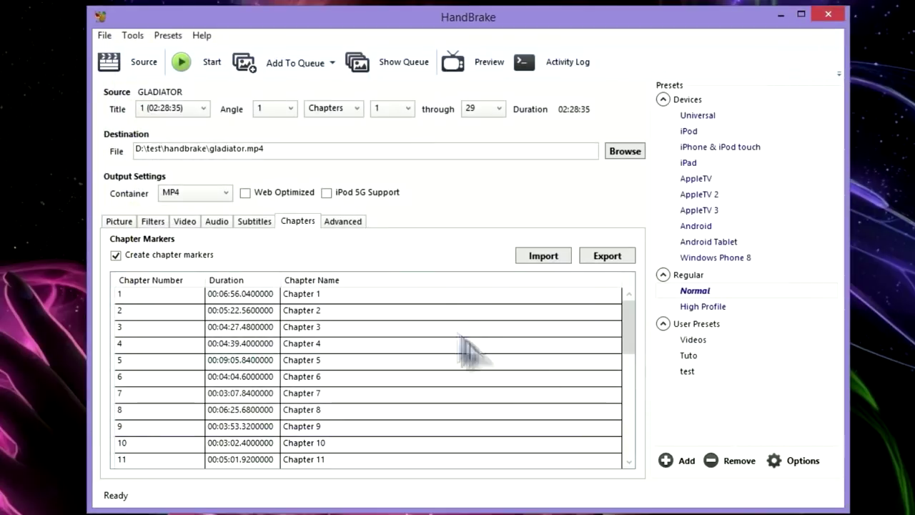
{"action": "left_click", "coordinate": [304, 148]}
- Apply the user preset test and start the encode after checking the advanced, audio and picture settings
{"action": "left_click", "coordinate": [344, 222]}
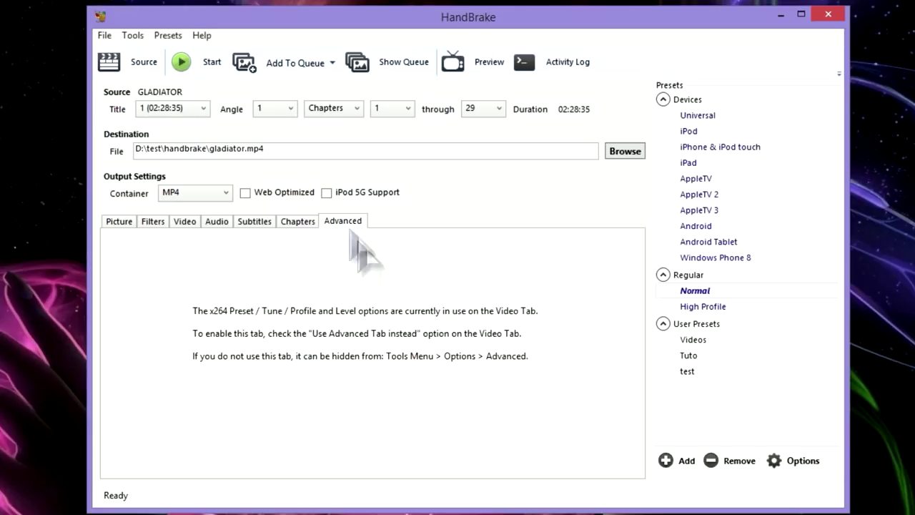
{"action": "left_click", "coordinate": [686, 372]}
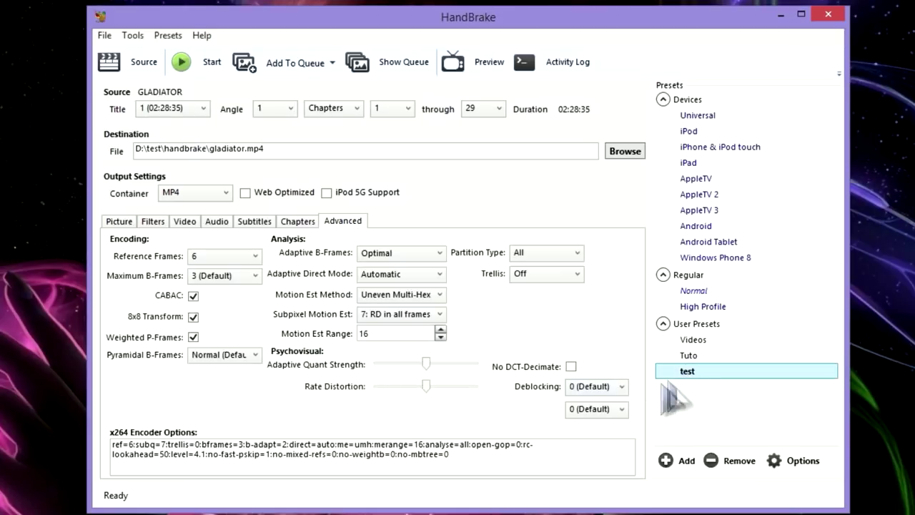
{"action": "left_click", "coordinate": [217, 222]}
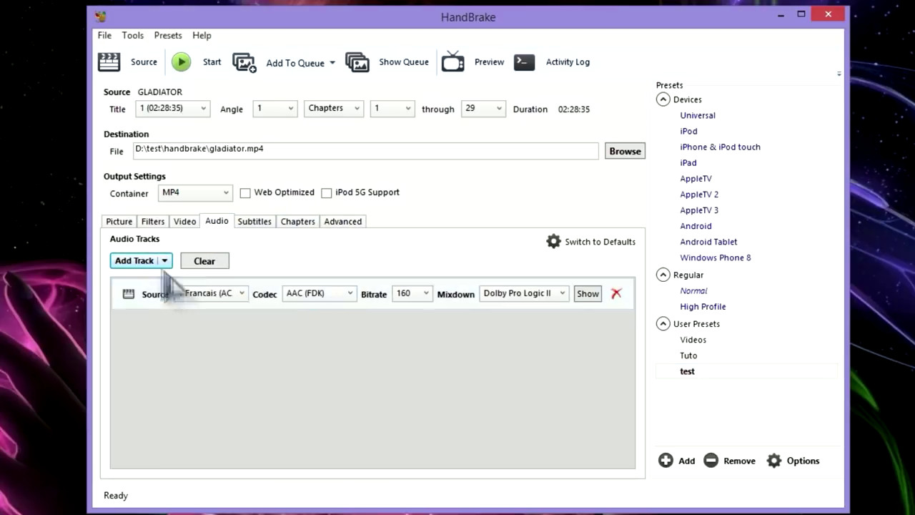
{"action": "left_click", "coordinate": [119, 221]}
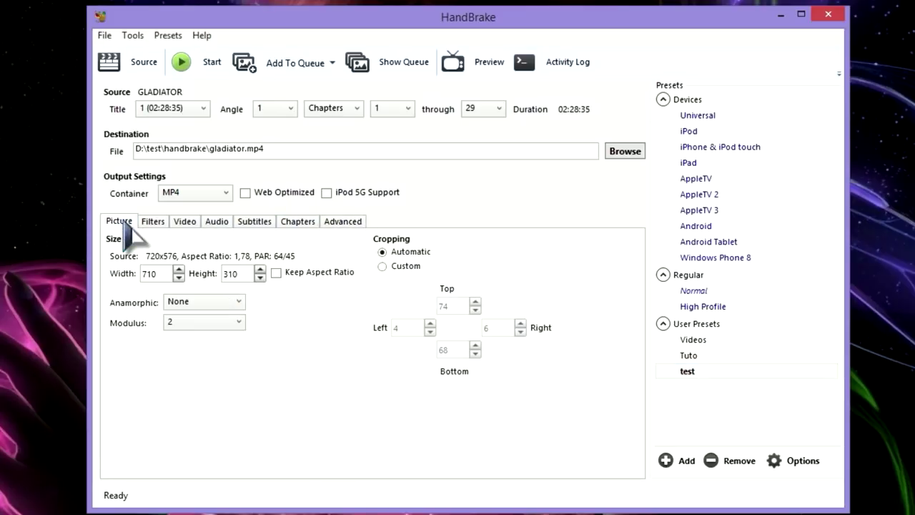
{"action": "left_click", "coordinate": [212, 75]}
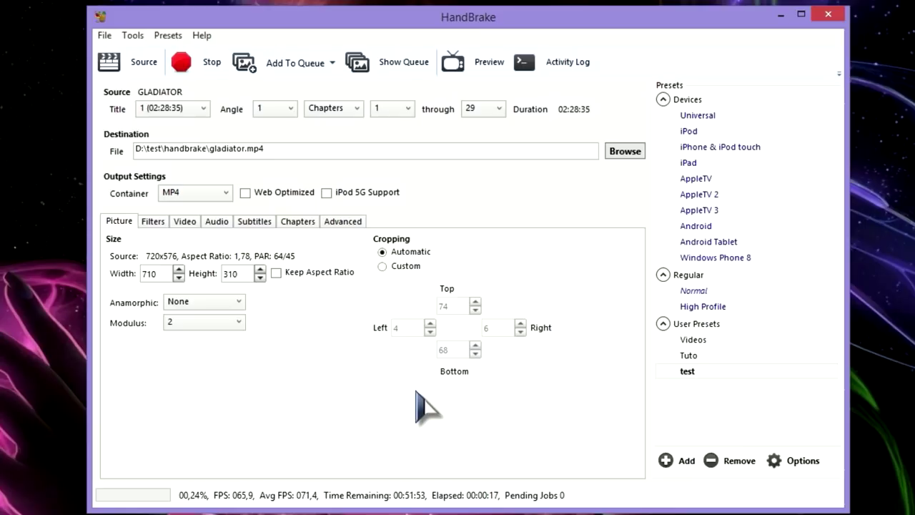
- Browse for a source folder and select the Lecteur DVD RW (F:) GLADIATOR drive under Ce PC
{"action": "left_click", "coordinate": [126, 70]}
{"action": "left_click", "coordinate": [178, 163]}
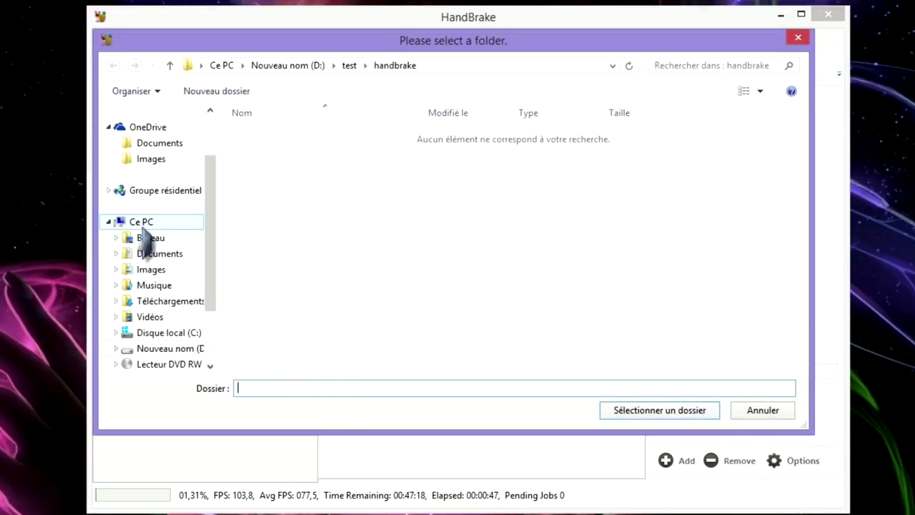
{"action": "left_click", "coordinate": [143, 226]}
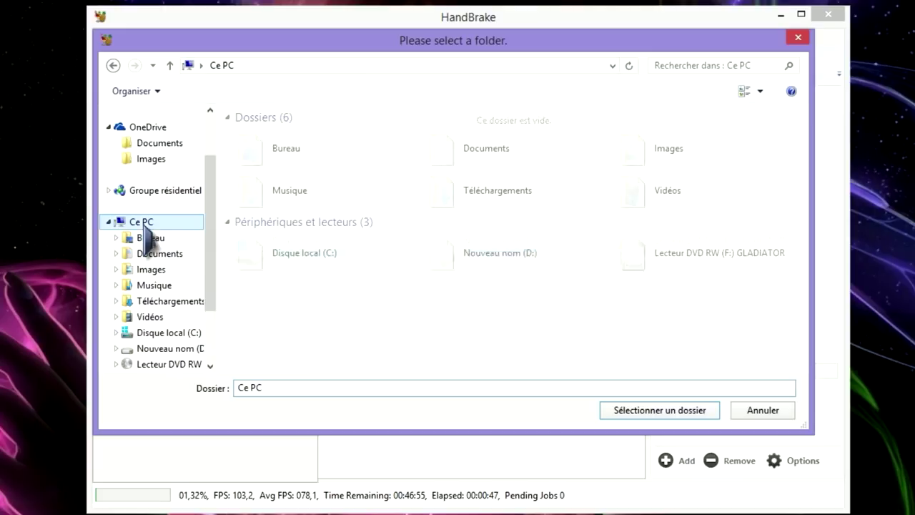
{"action": "left_click", "coordinate": [685, 259]}
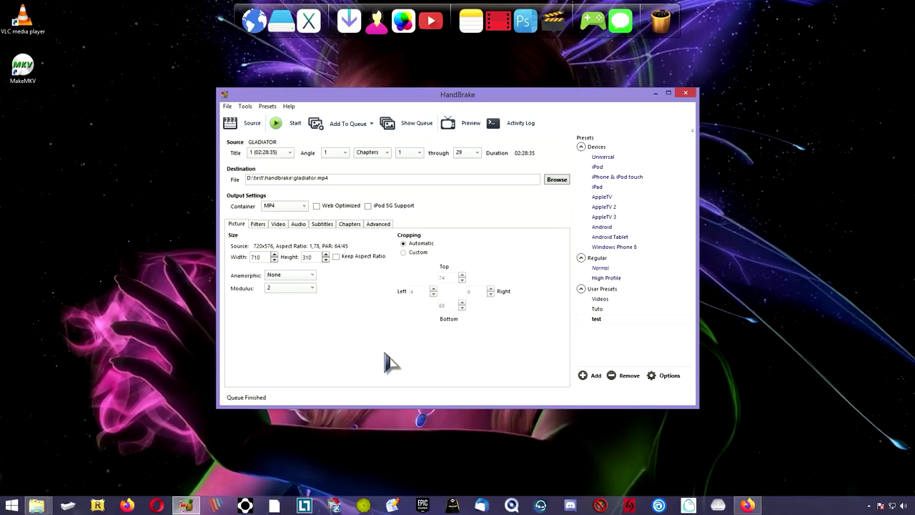
- Play the encoded gladiator video from D:\test\handbrake, skip ahead to another scene to check the picture, and close the player
{"action": "left_click", "coordinate": [37, 505]}
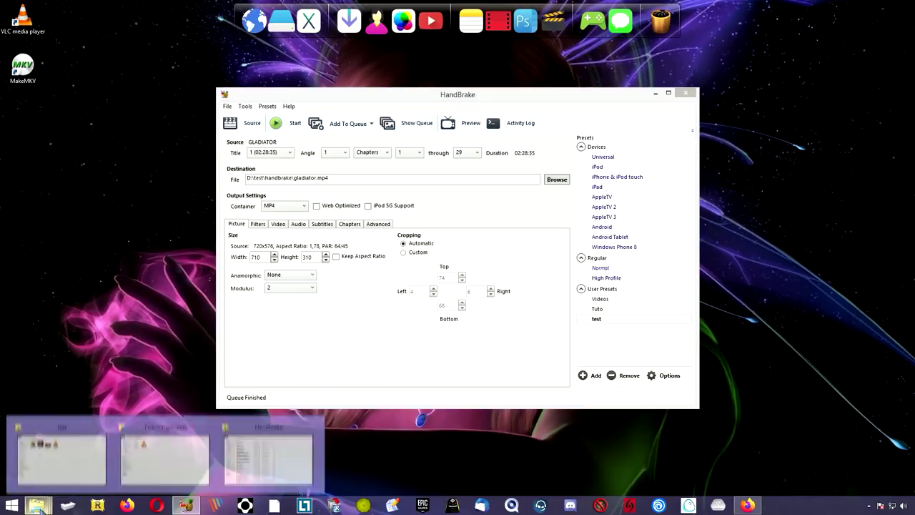
{"action": "left_click", "coordinate": [72, 468]}
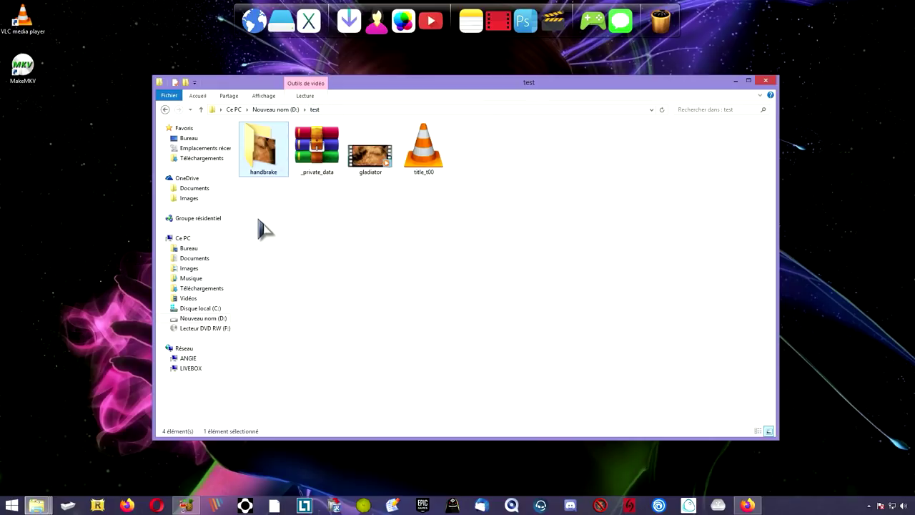
{"action": "double_click", "coordinate": [266, 159]}
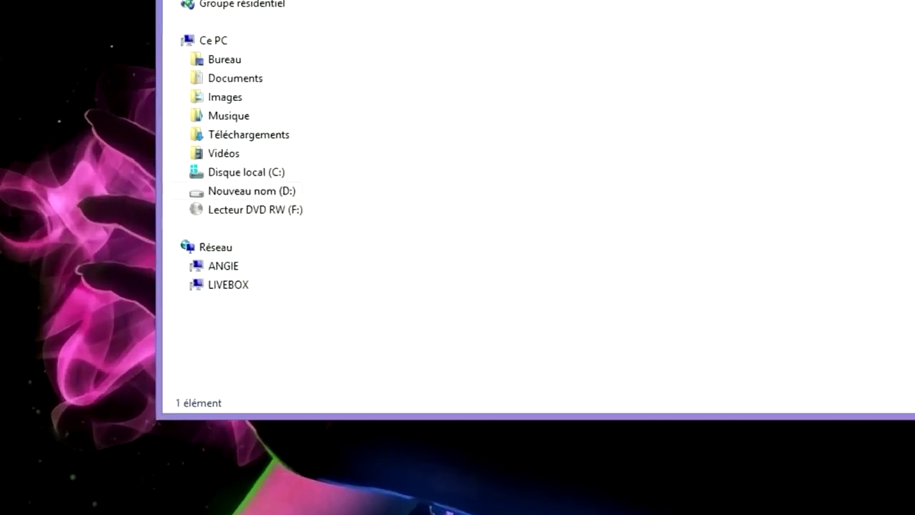
{"action": "left_click", "coordinate": [263, 134]}
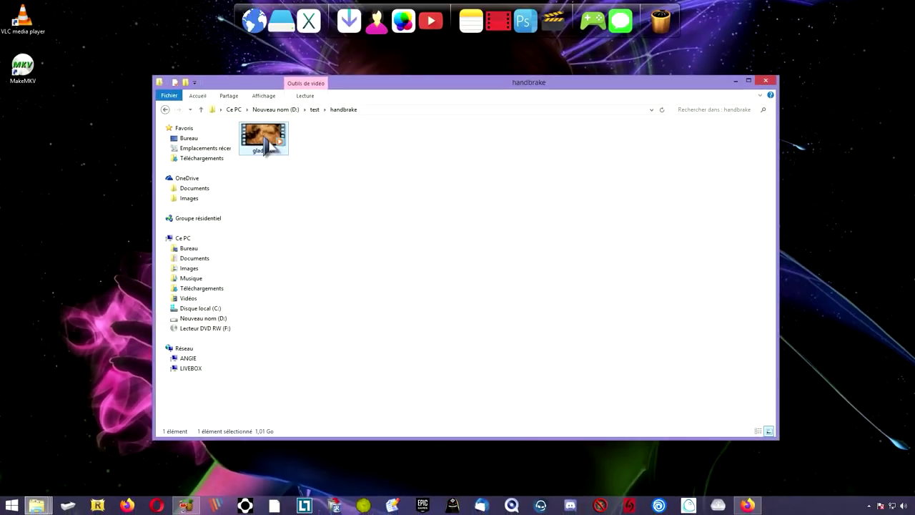
{"action": "double_click", "coordinate": [265, 141]}
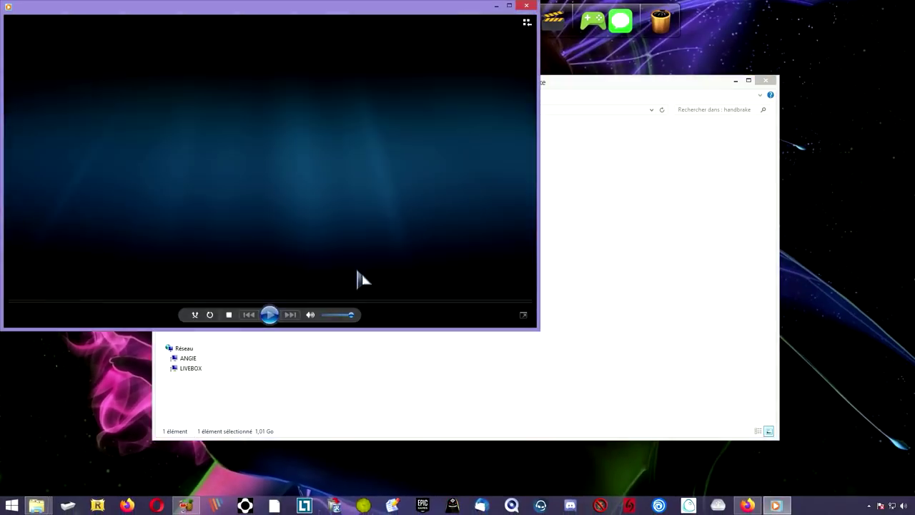
{"action": "left_click", "coordinate": [248, 442]}
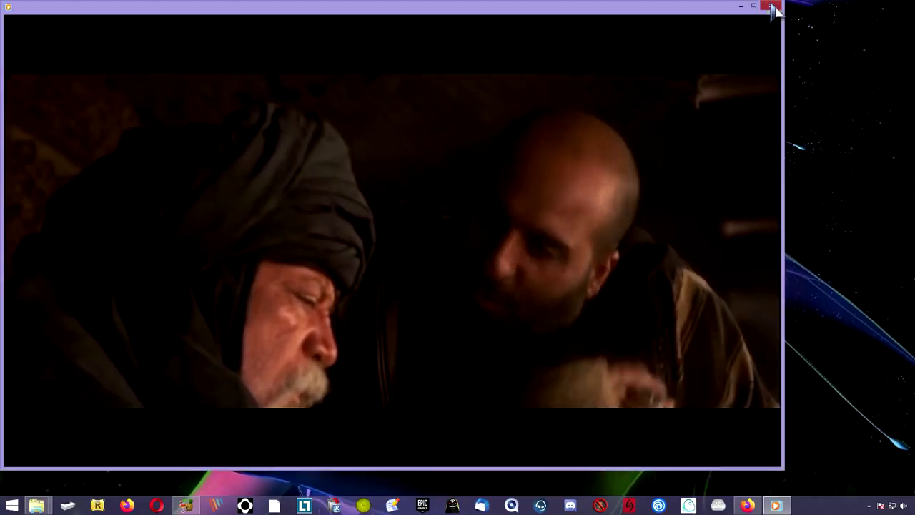
{"action": "left_click", "coordinate": [772, 8]}
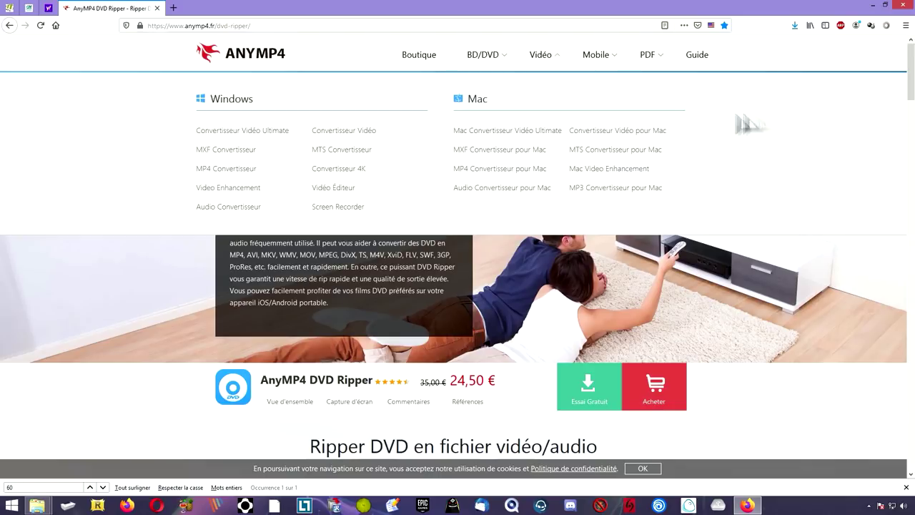
- In Firefox, look over the AnyMP4 DVD Ripper product page on anymp4.fr, examining its description and price
{"action": "mouse_move", "coordinate": [913, 68]}
{"action": "left_mouse_down"}
{"action": "mouse_move", "coordinate": [910, 153]}
{"action": "mouse_move", "coordinate": [911, 64]}
{"action": "left_mouse_up"}
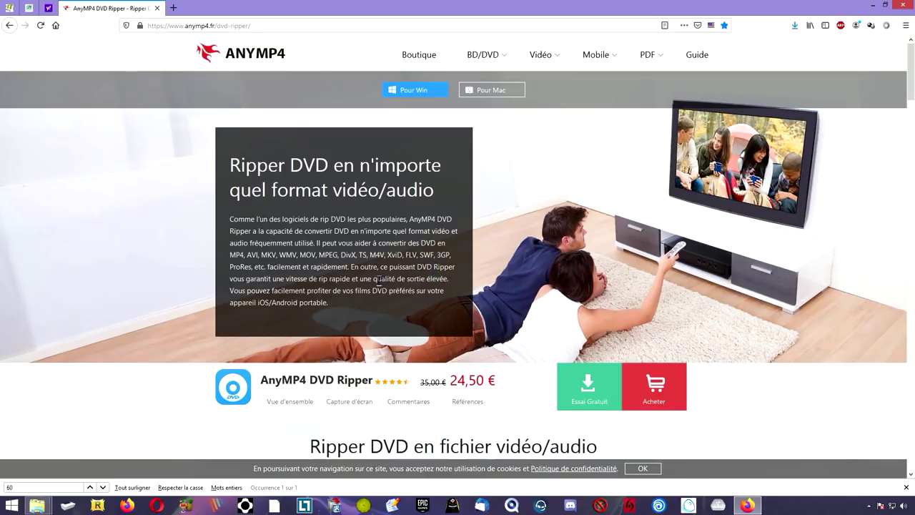
{"action": "scroll", "coordinate": [379, 281], "scroll_direction": "down", "scroll_amount": 10}
{"action": "scroll", "coordinate": [615, 224], "scroll_direction": "up", "scroll_amount": 15}
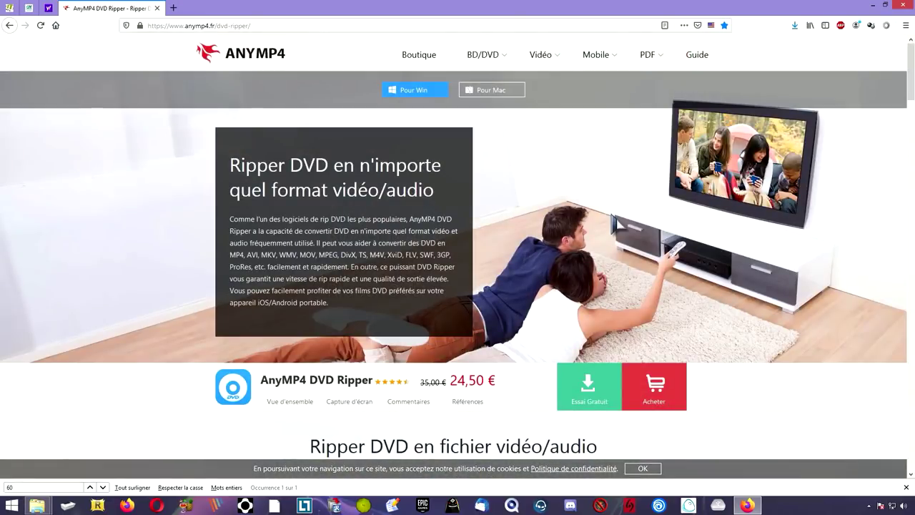